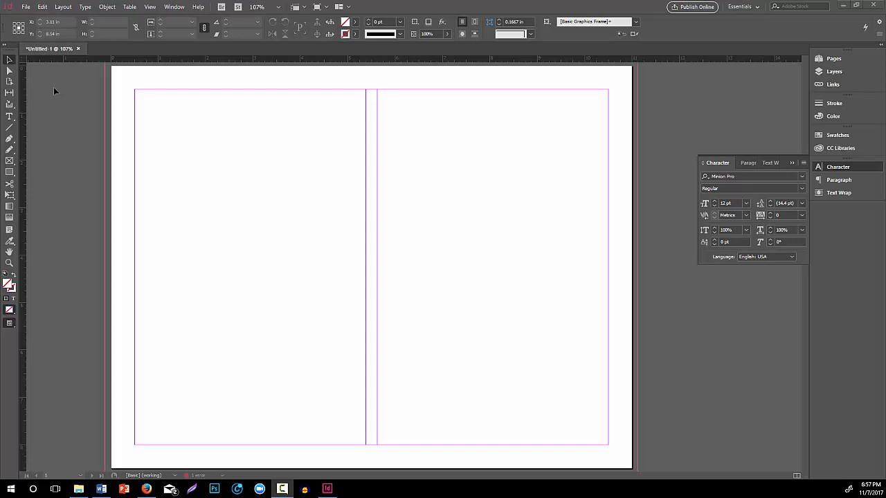
Step: Place the B.C.RICH+WARLOCK+BRONZE+NOIR+AV+TRIBES.png guitar image on the page
left_click(26, 7)
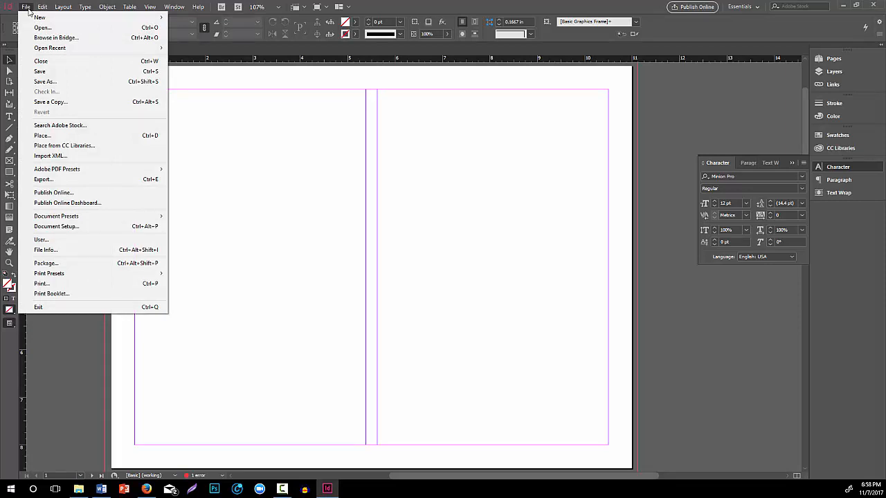
left_click(43, 136)
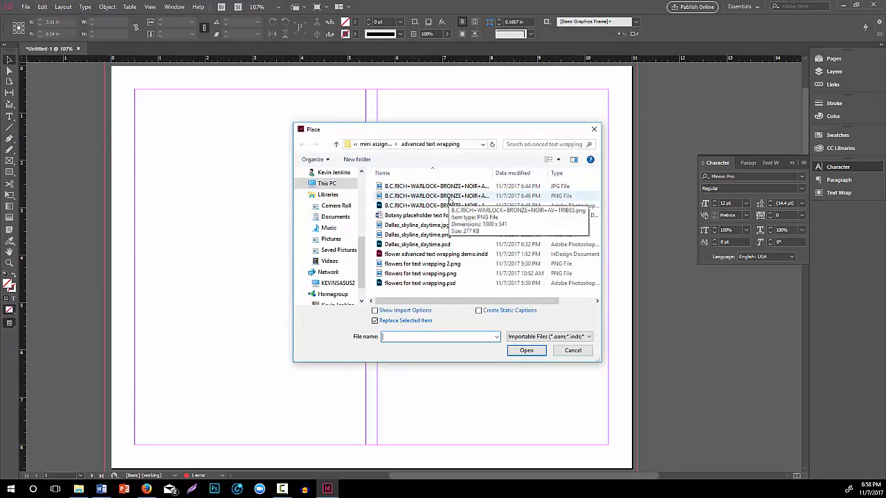
double_click(450, 197)
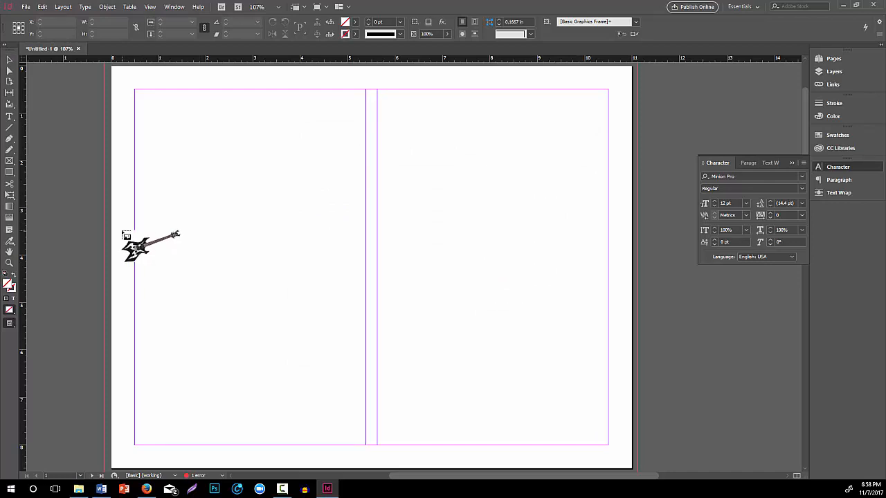
left_click(122, 230)
Step: Move the guitar image up over the page and scale it down to about 11.25 by 6.09 in
left_click_drag(372, 349, 325, 215)
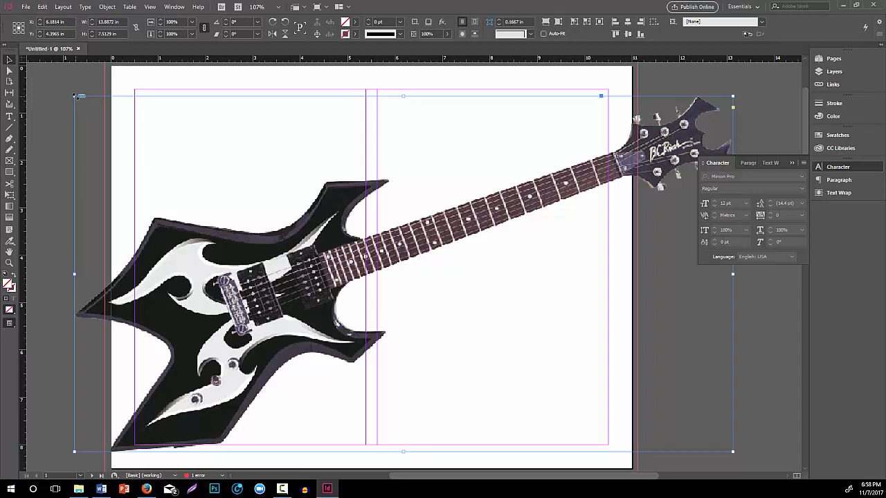
left_click_drag(78, 96, 135, 129)
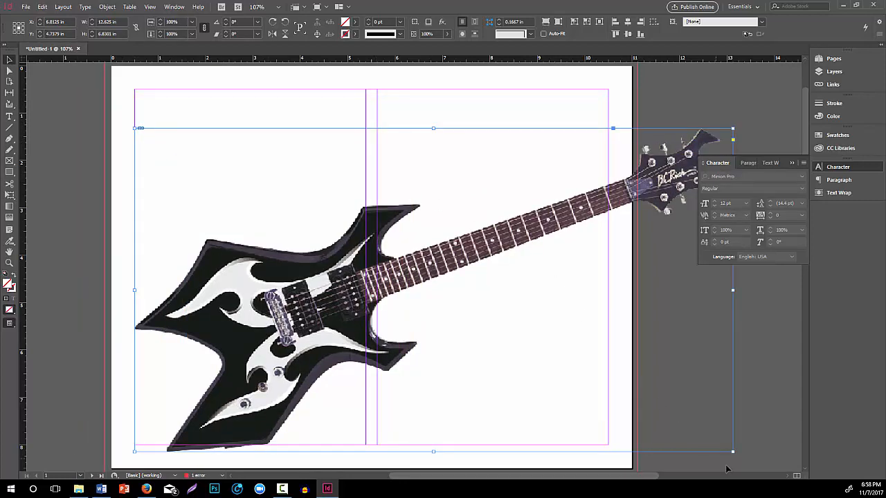
left_click_drag(734, 453, 666, 414)
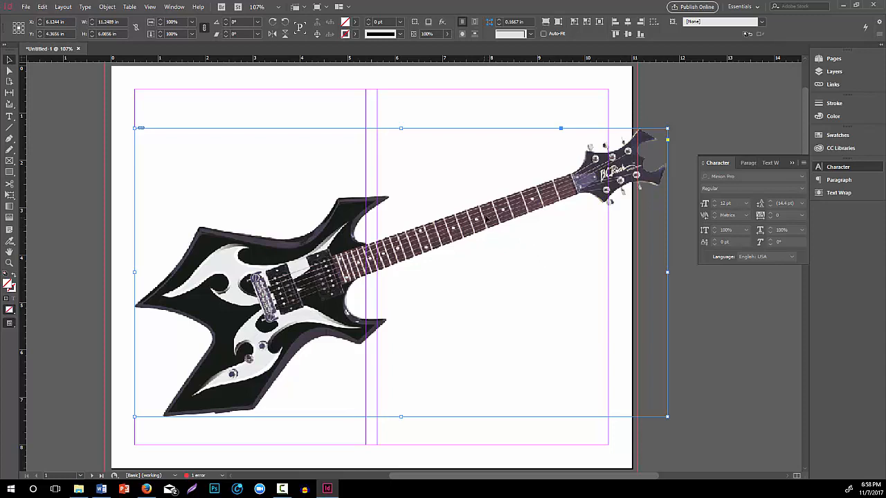
right_click(589, 146)
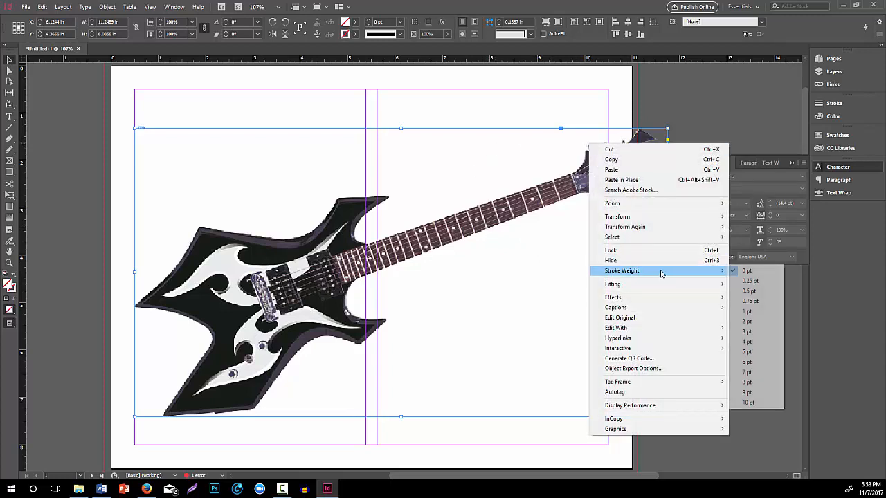
mouse_move(678, 330)
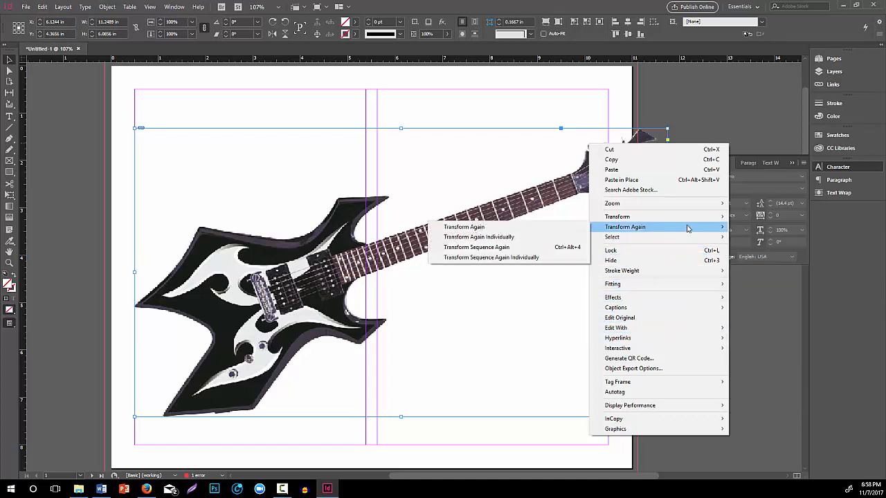
mouse_move(716, 221)
left_click(749, 227)
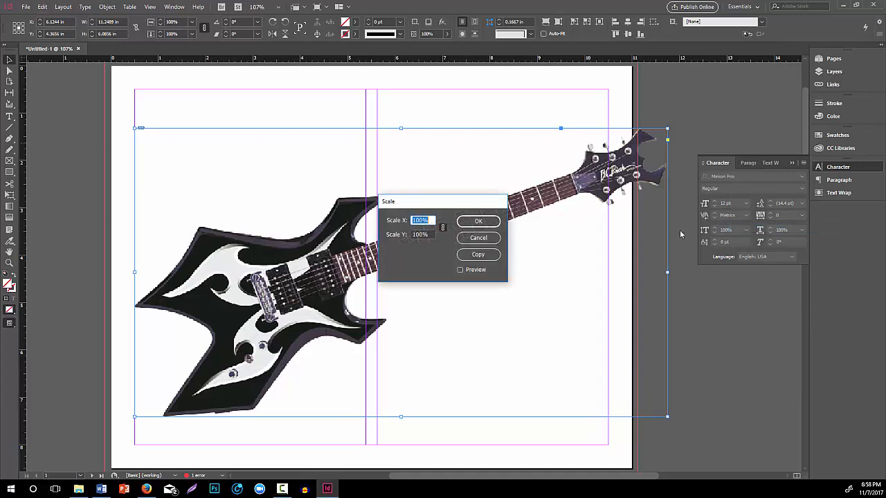
left_click(477, 237)
Step: Rotate the guitar image by 15°
right_click(620, 223)
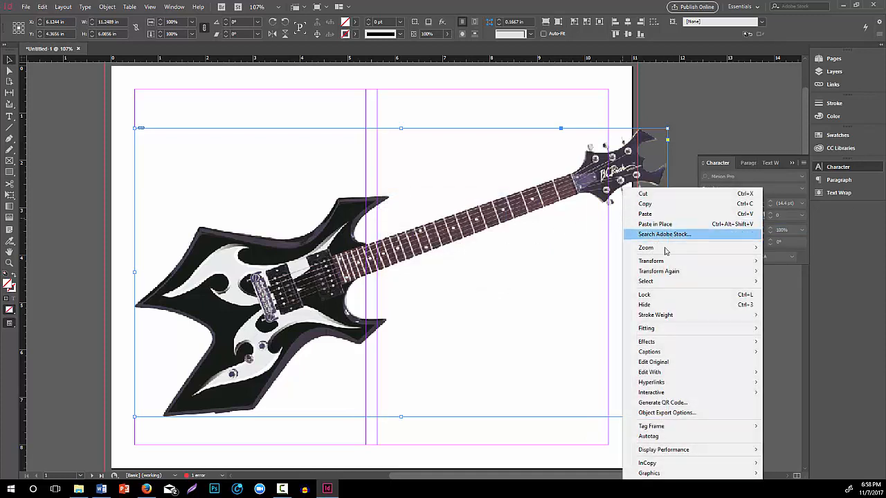
mouse_move(677, 263)
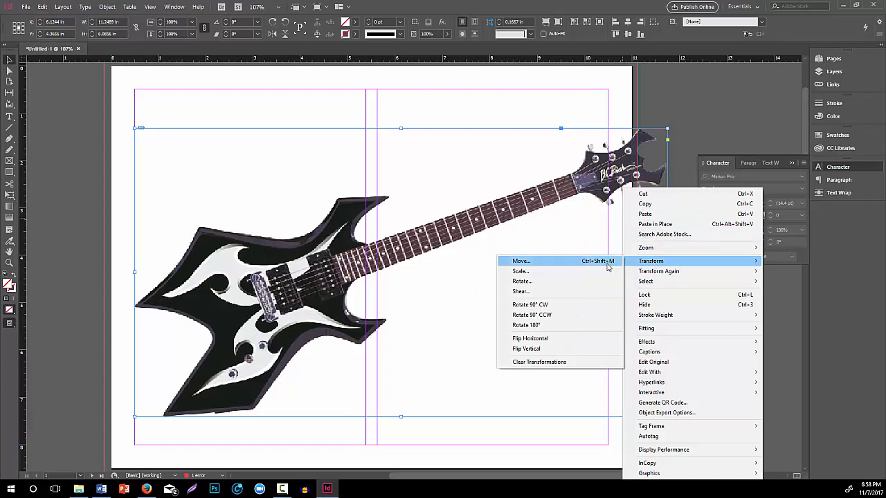
left_click(595, 285)
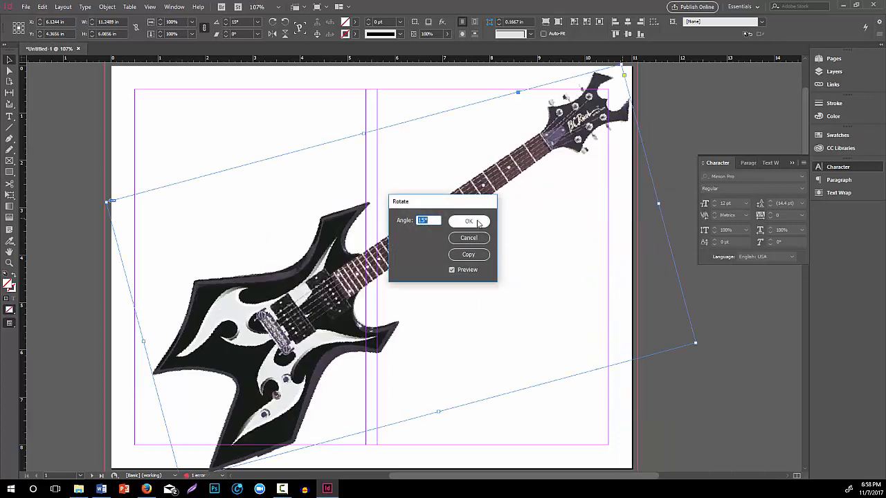
left_click(477, 223)
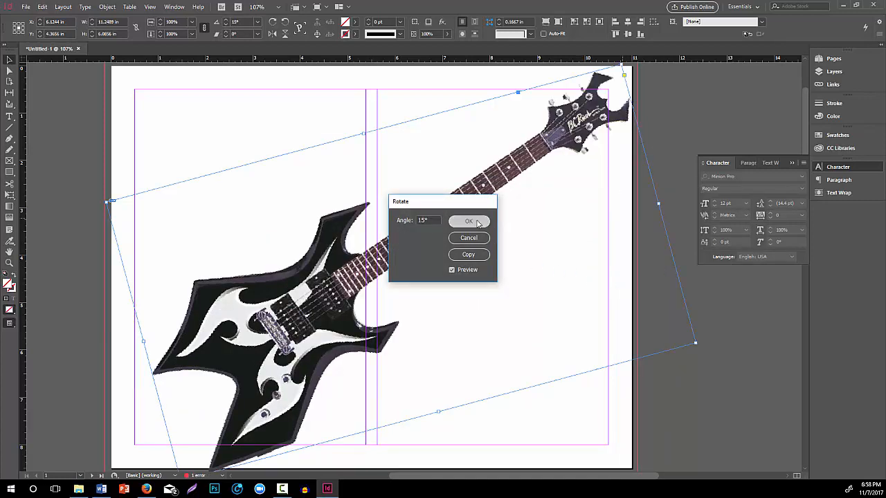
Step: Shift the rotated guitar slightly left and scale it to about 10.6 by 5.73 in so it fits the page
left_click_drag(443, 230, 436, 230)
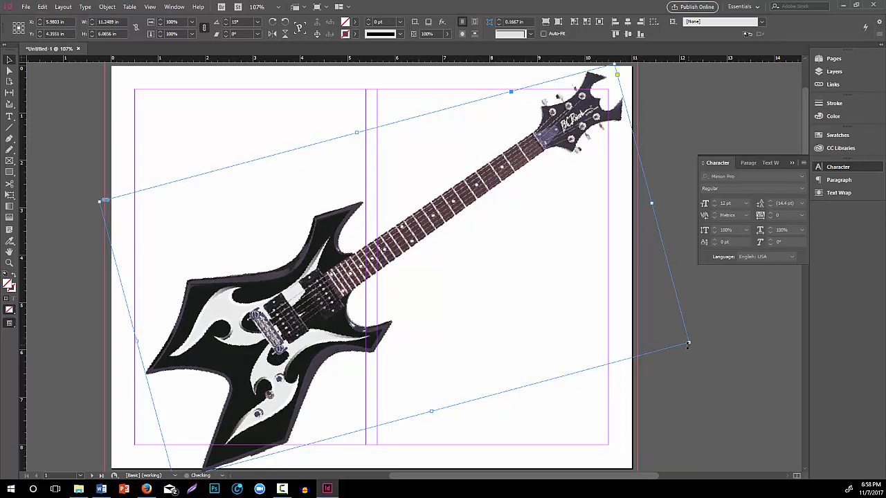
left_click_drag(688, 342, 652, 325)
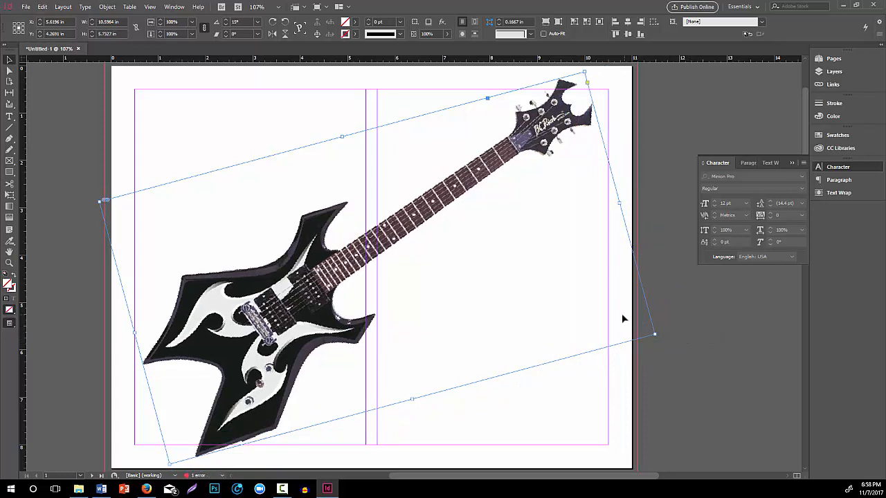
left_click(631, 353)
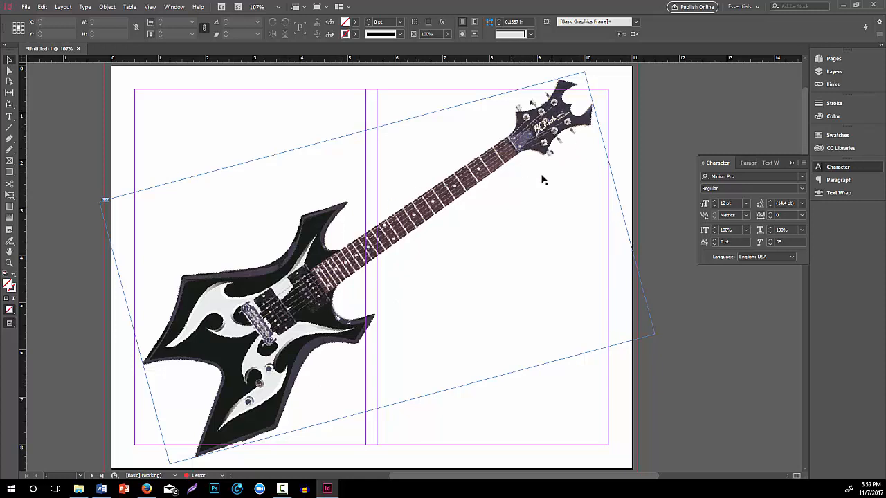
Step: With nothing selected, set text wrap to wrap around object shape, with linked 0 in offsets and the Alpha Channel contour type
left_click(769, 164)
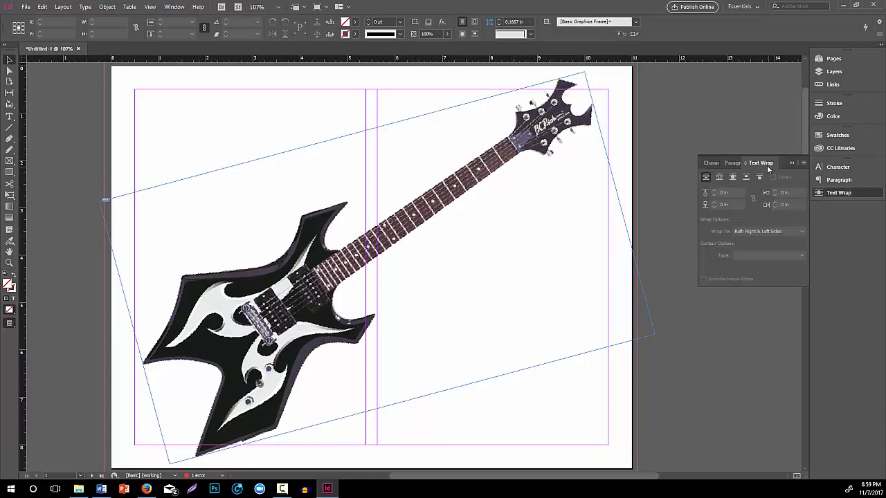
left_click(733, 177)
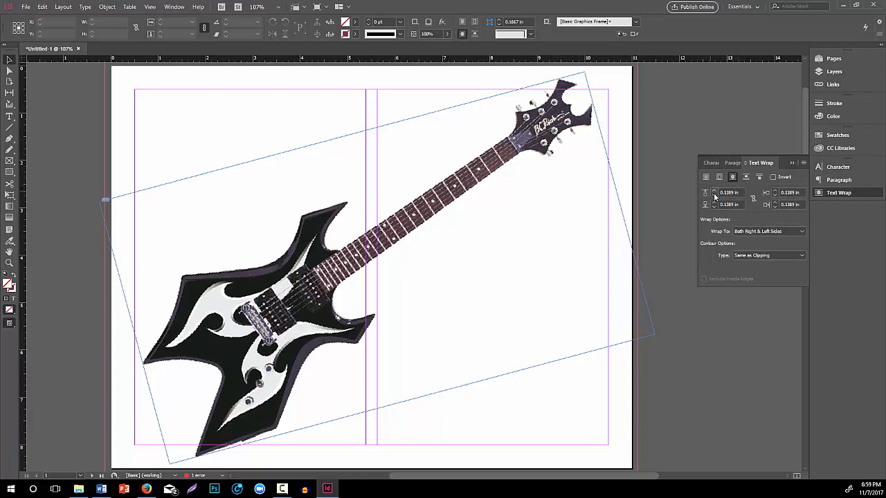
left_click(716, 196)
left_click(716, 197)
left_click(714, 192)
left_click(753, 199)
left_click(716, 197)
left_click(715, 197)
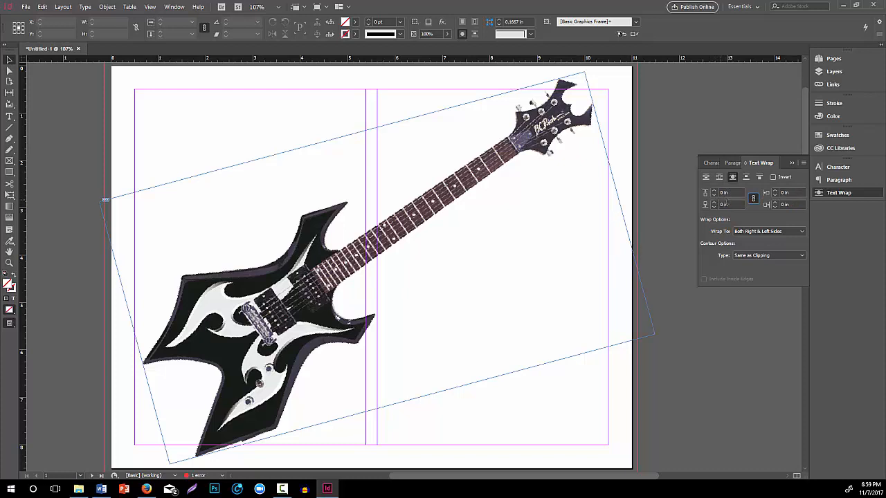
left_click(744, 257)
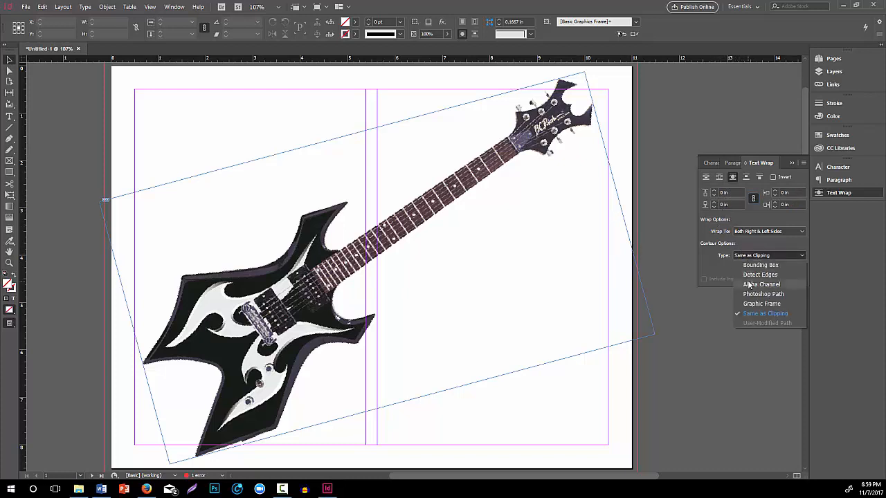
left_click(749, 285)
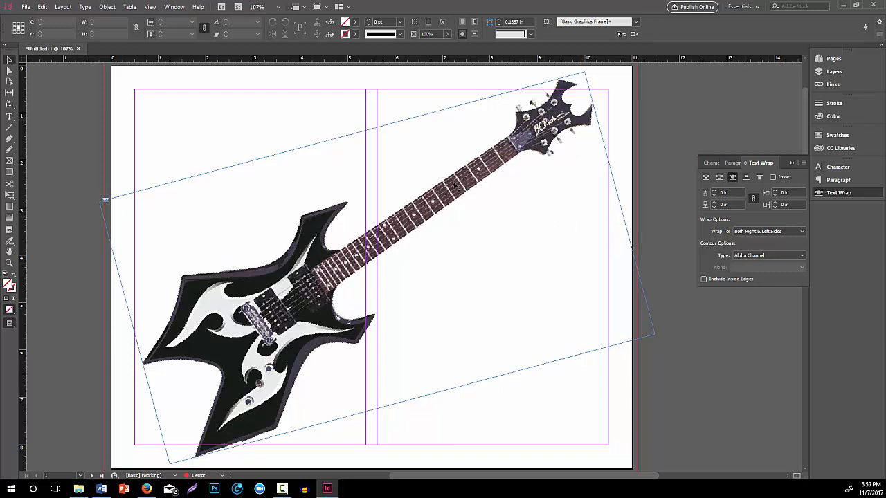
Step: Create a text frame covering most of the page over the guitar and paste the copied shred guitar text into it
left_click(9, 116)
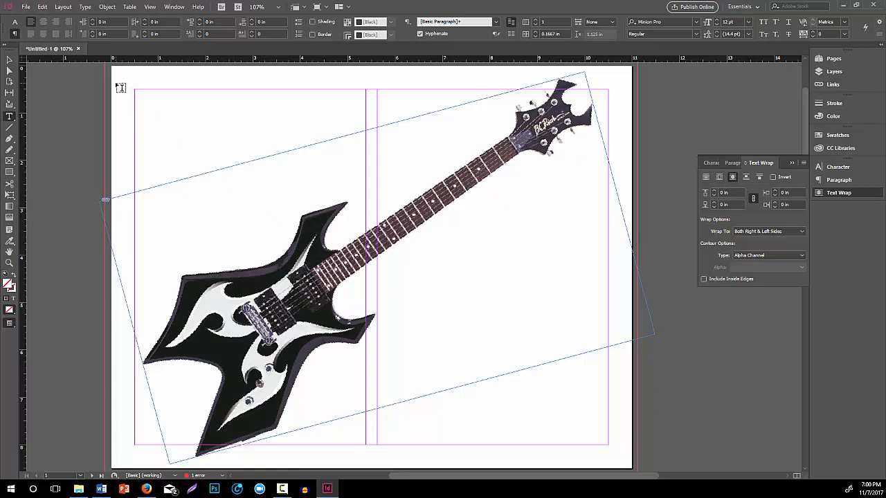
left_click_drag(131, 86, 608, 459)
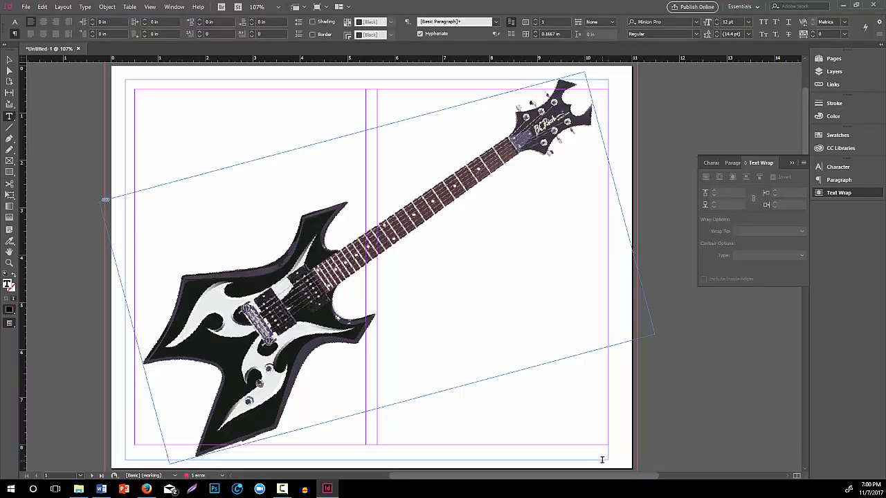
key("ctrl+v")
key("Escape")
Step: Wrap the text around the guitar image's object shape using its alpha channel, and invert the wrap so text fills the guitar
left_click(652, 307)
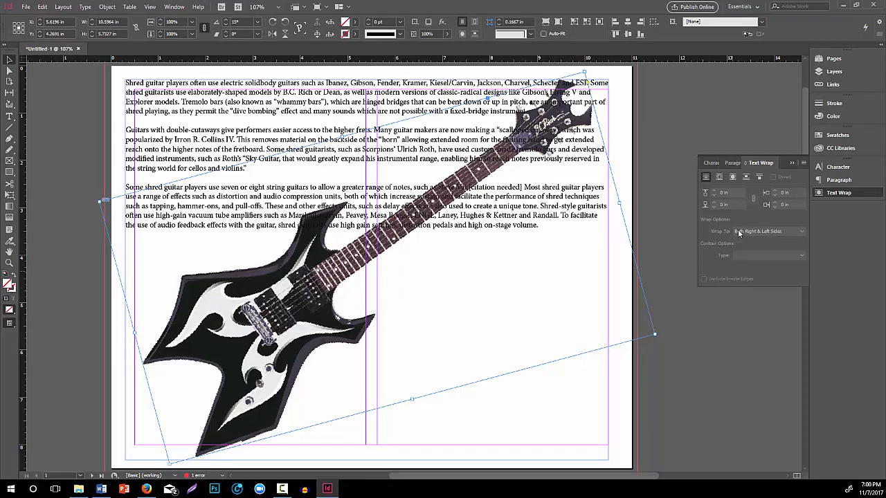
left_click(733, 178)
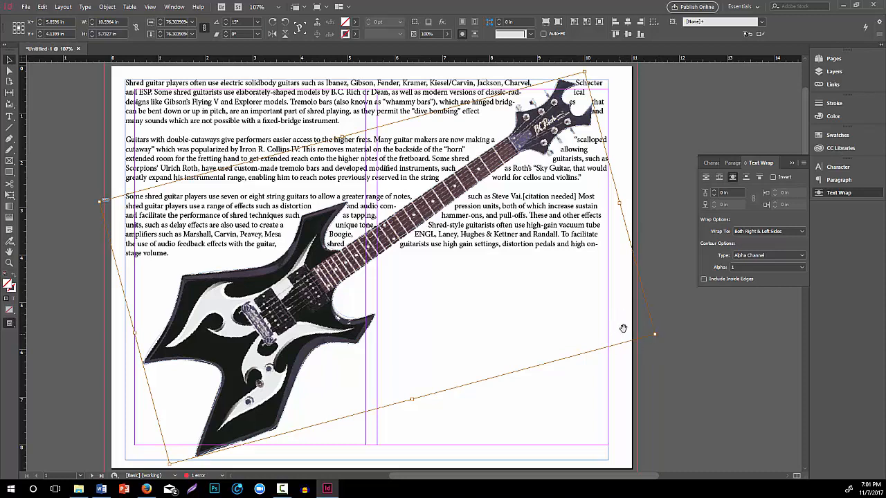
left_click(773, 178)
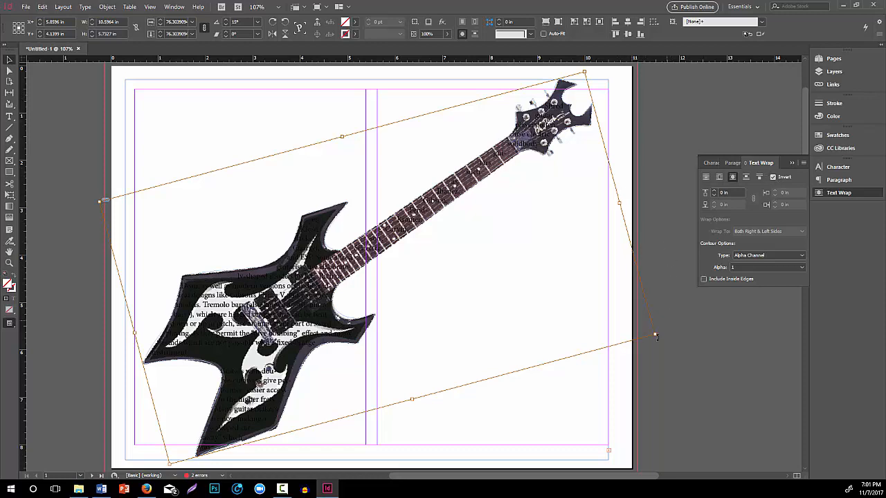
left_click(611, 453)
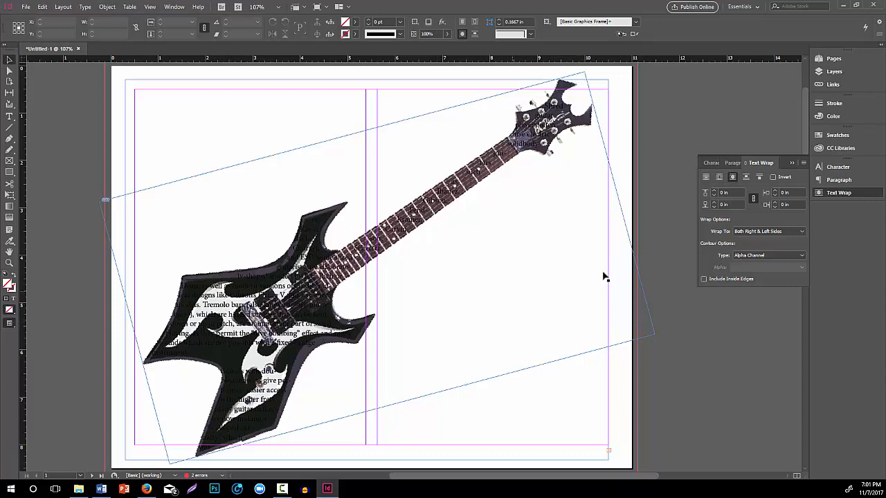
Step: Lower the guitar image's opacity to 22% through its transparency effects
left_click(654, 330)
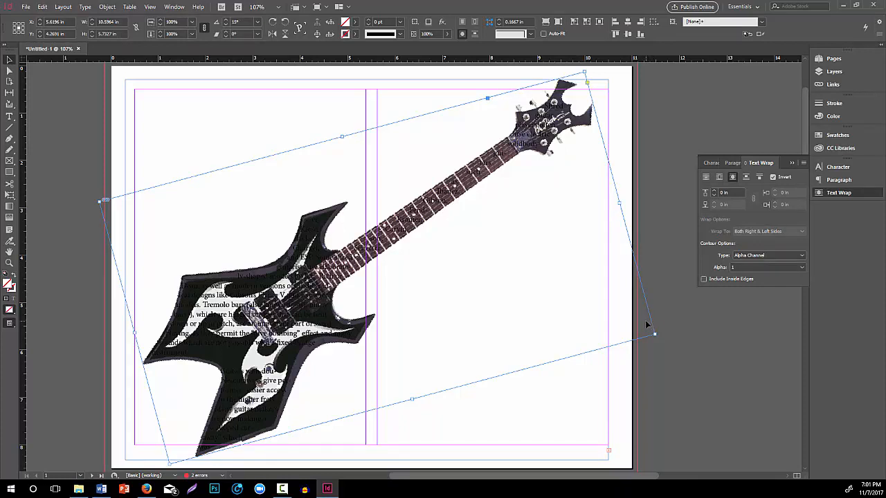
right_click(646, 321)
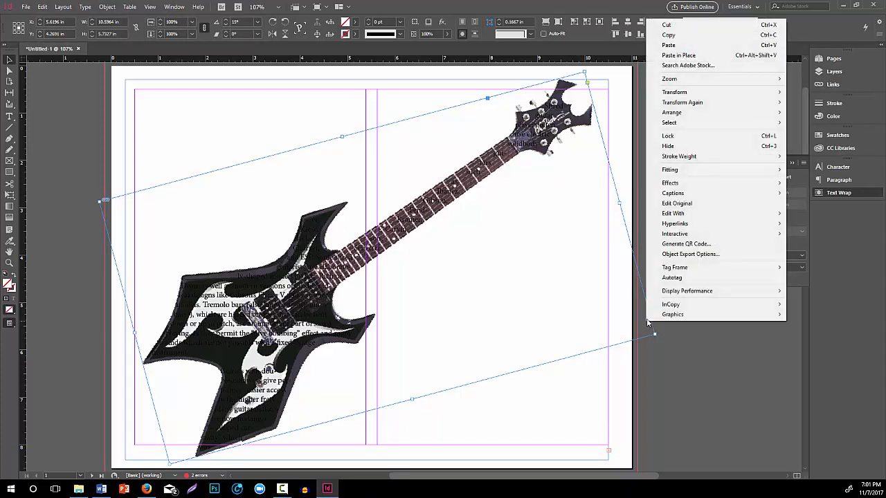
mouse_move(668, 183)
left_click(634, 183)
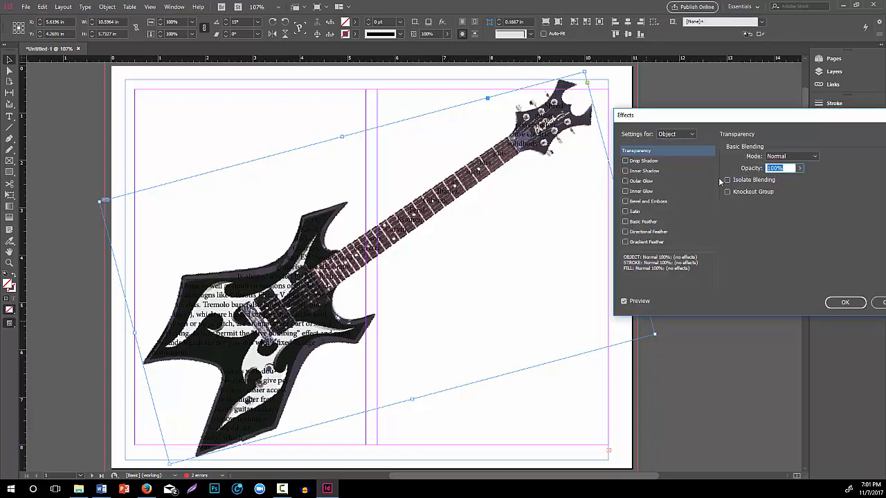
left_click(800, 168)
left_click_drag(793, 183, 768, 185)
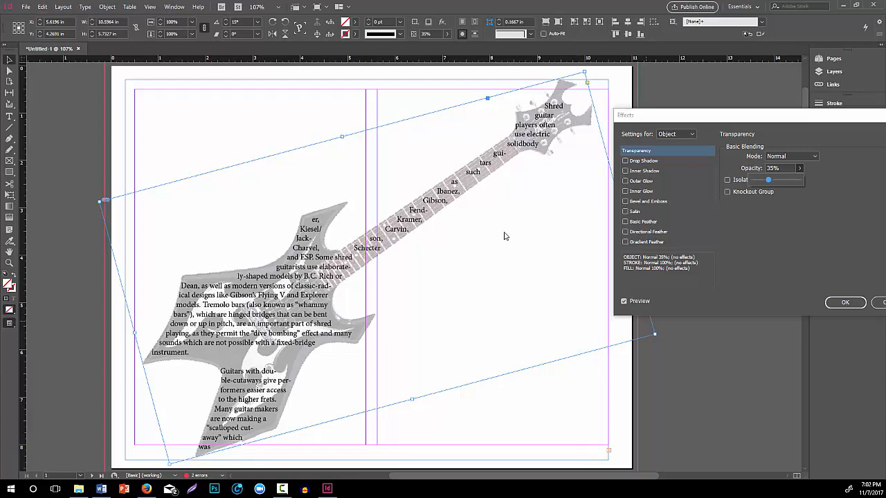
left_click_drag(767, 183, 762, 182)
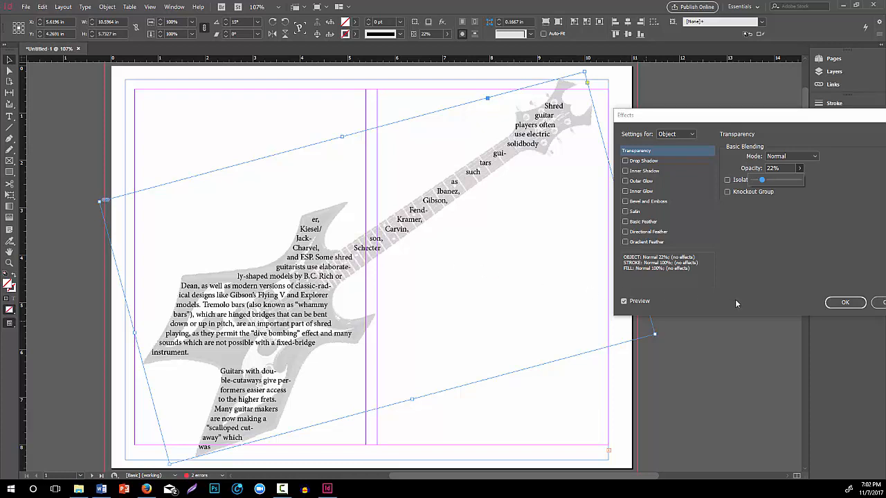
left_click(836, 303)
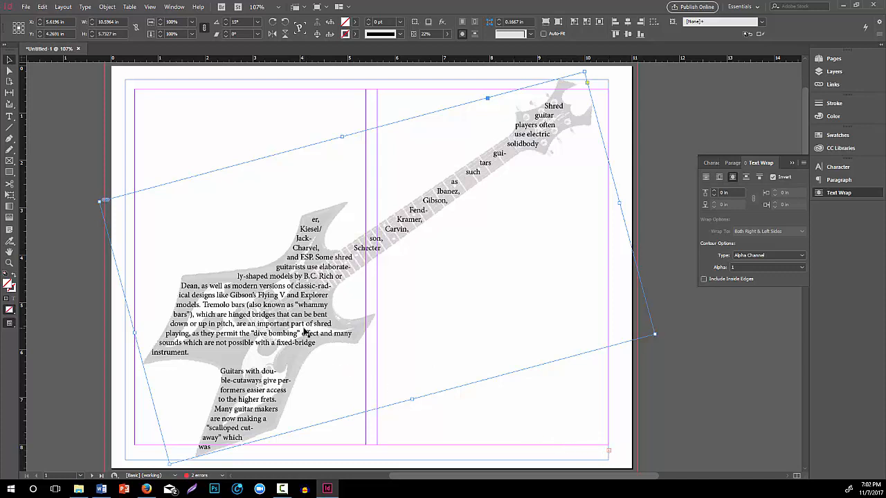
Step: Select all the text filling the guitar and reduce its font size to 10 pt
key("t")
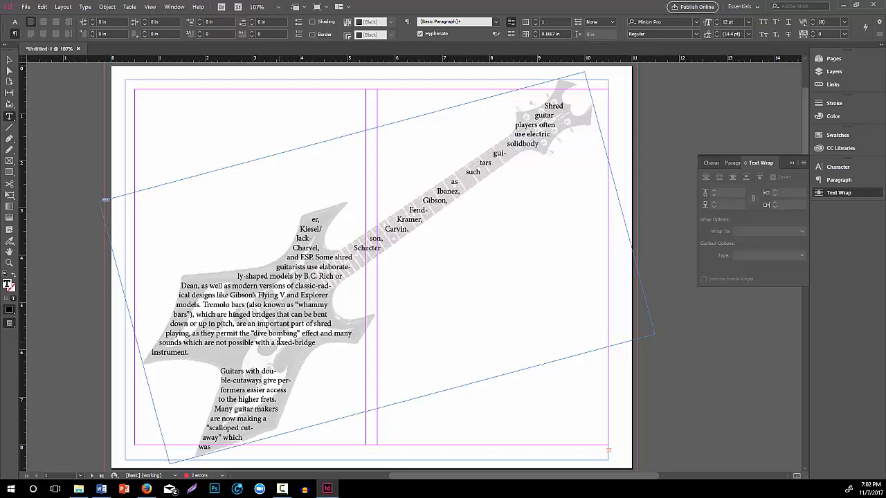
triple_click(278, 342)
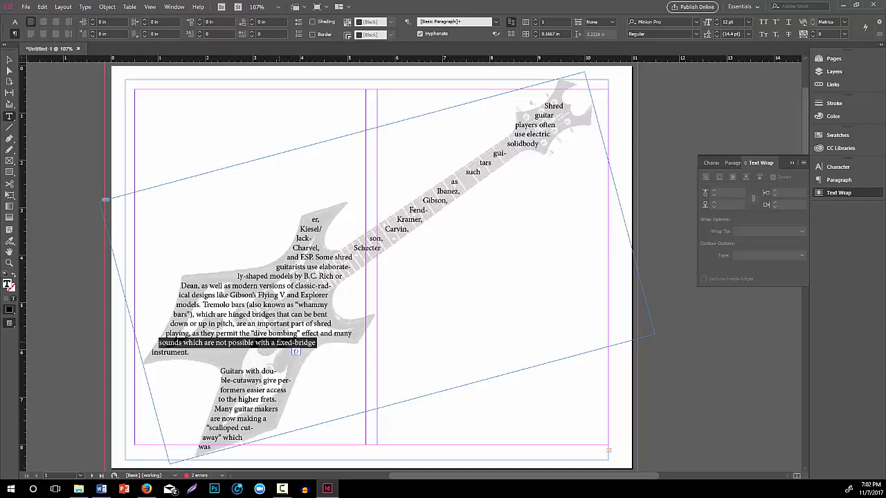
key("ctrl+a")
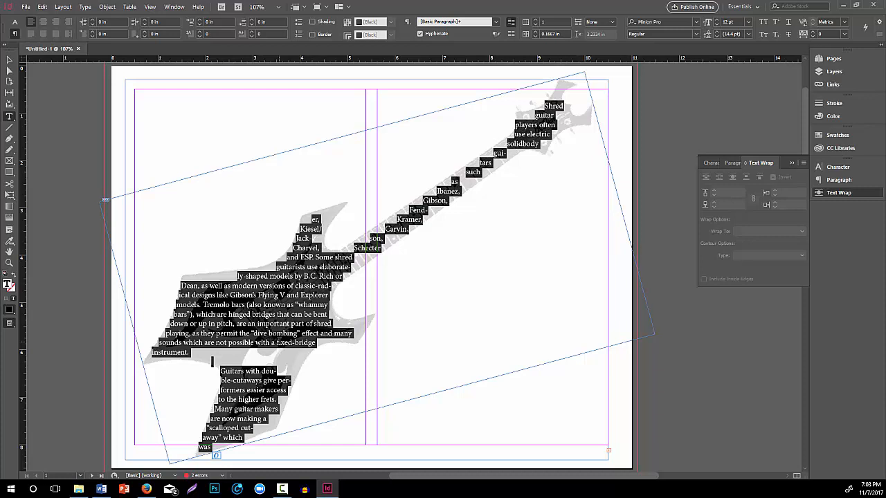
left_click(711, 163)
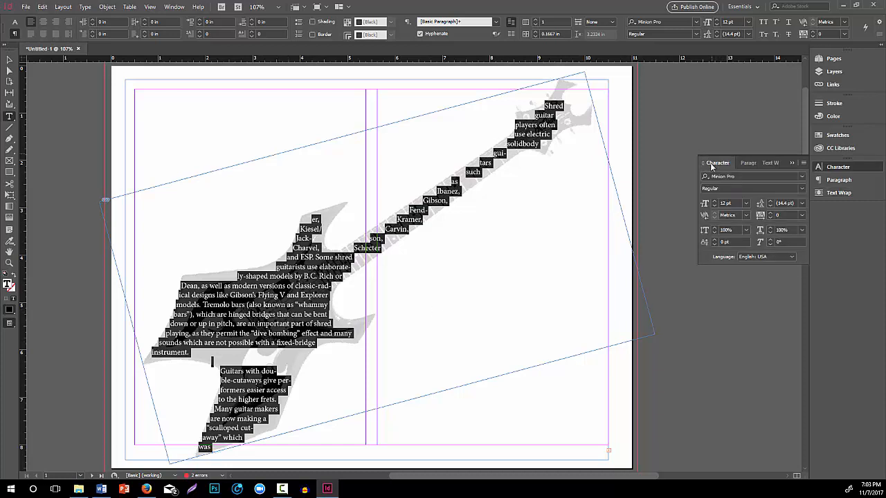
left_click(715, 206)
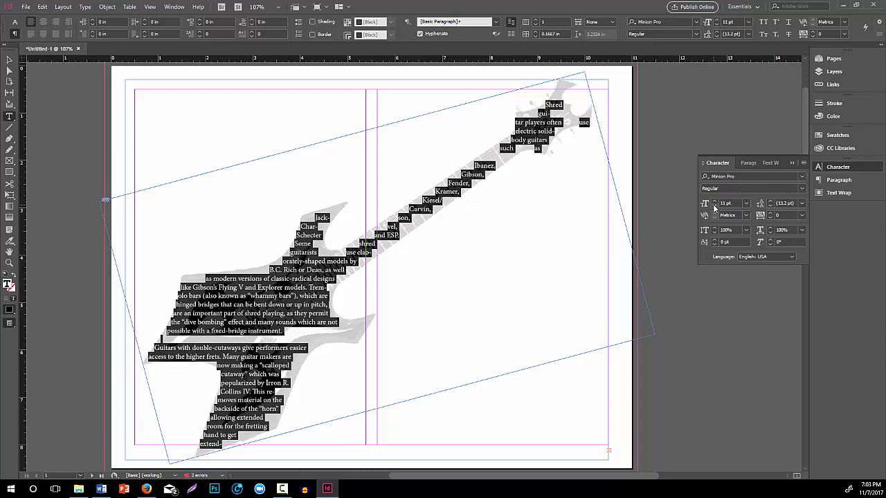
left_click(715, 206)
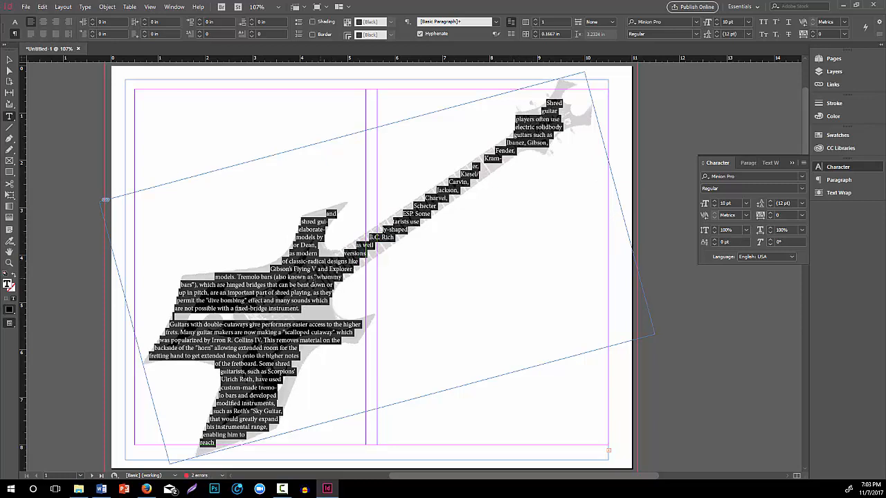
Step: Remove the blank lines before and after the "Guitars with double-cutaways" paragraph, and set all the guitar text to 9 pt
left_click(298, 314)
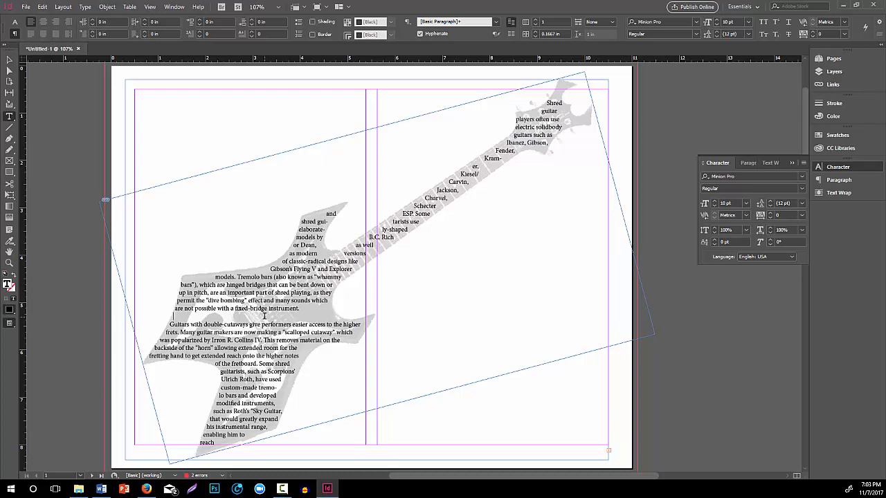
key("BackSpace")
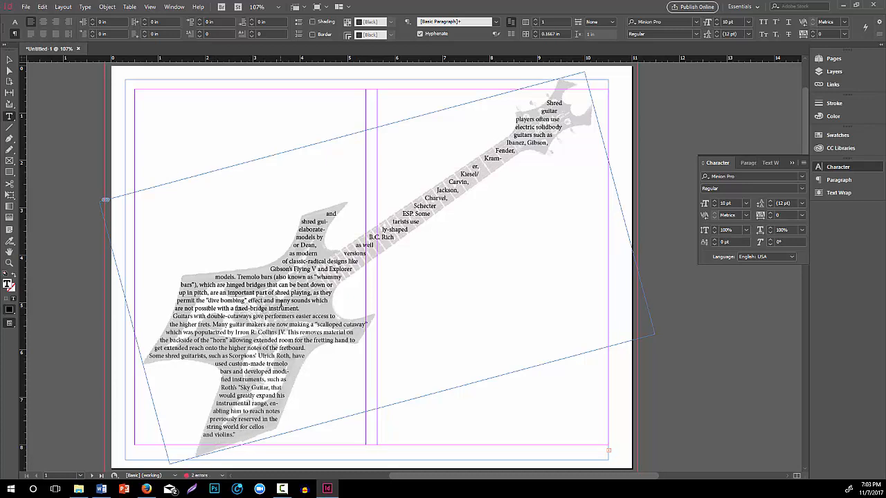
key("ctrl+a")
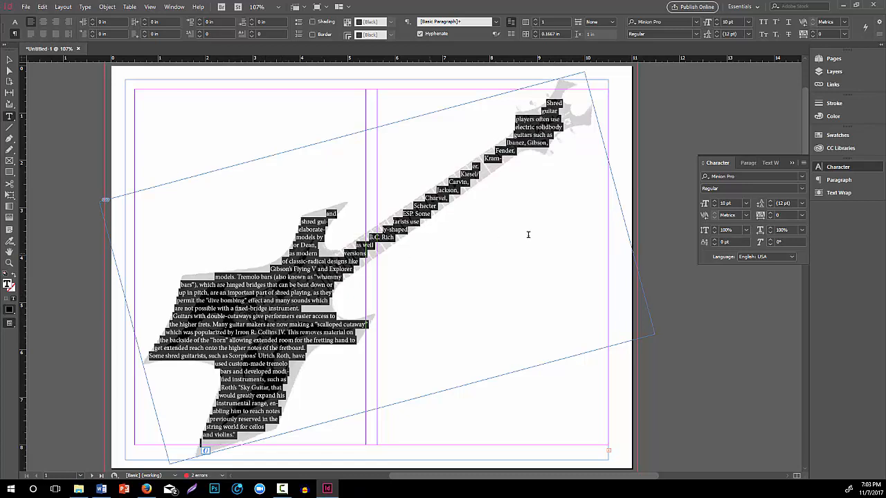
left_click(715, 205)
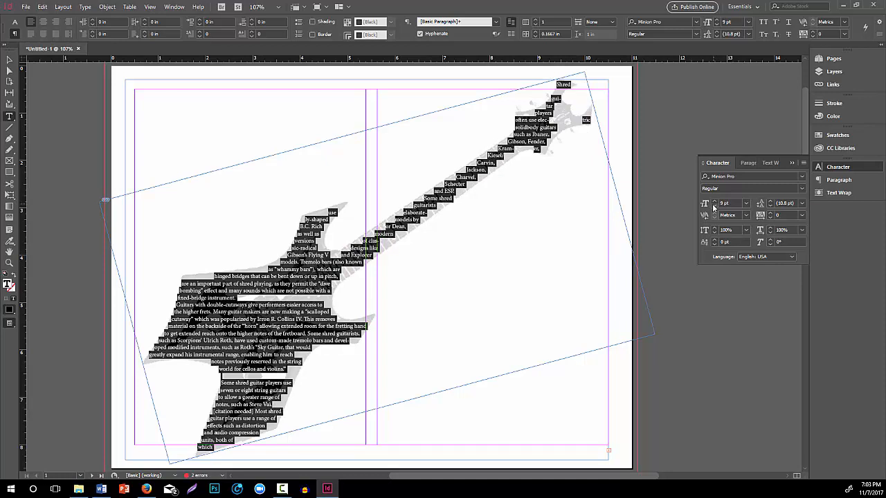
left_click(238, 376)
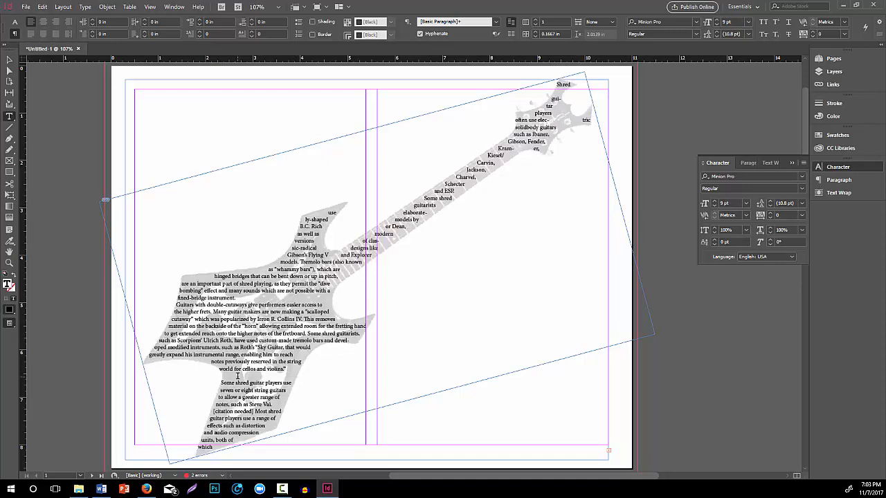
key("Delete")
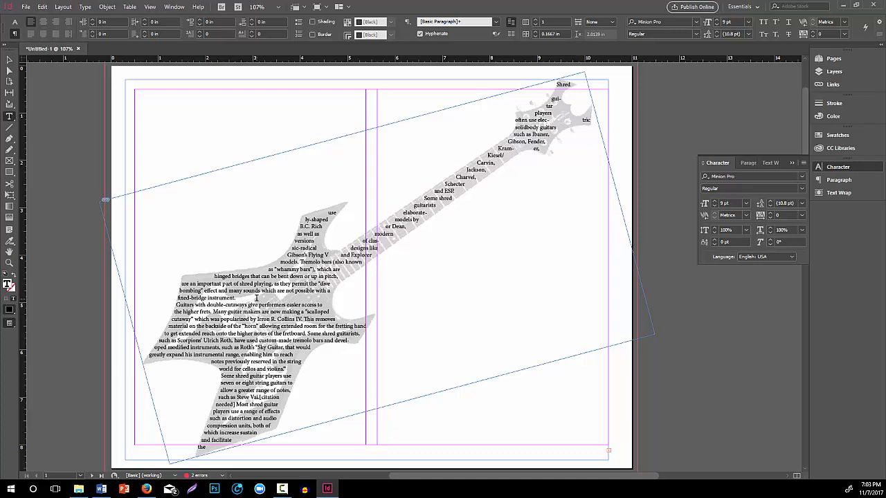
left_click(256, 299)
key("Delete")
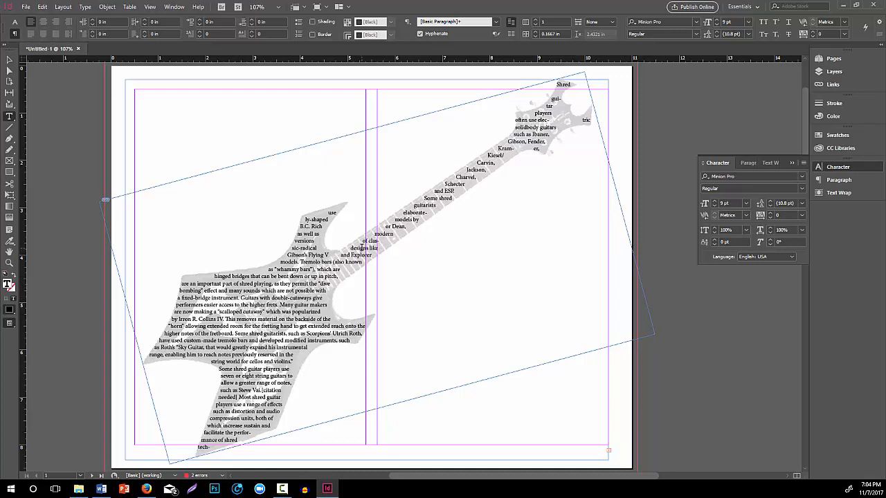
key("Return")
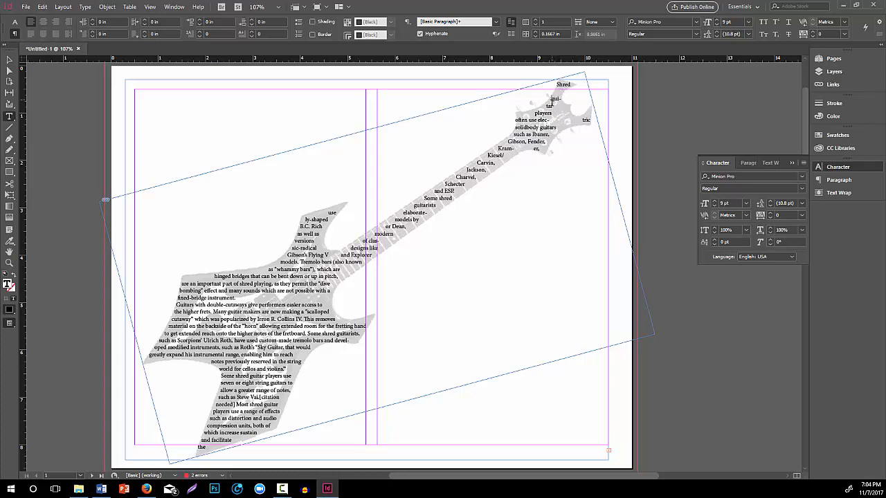
Step: Reduce the headstock text from "guitar" through "Gibson," to 8 pt, leaving the first word "Shred" as is
left_click_drag(551, 98, 551, 134)
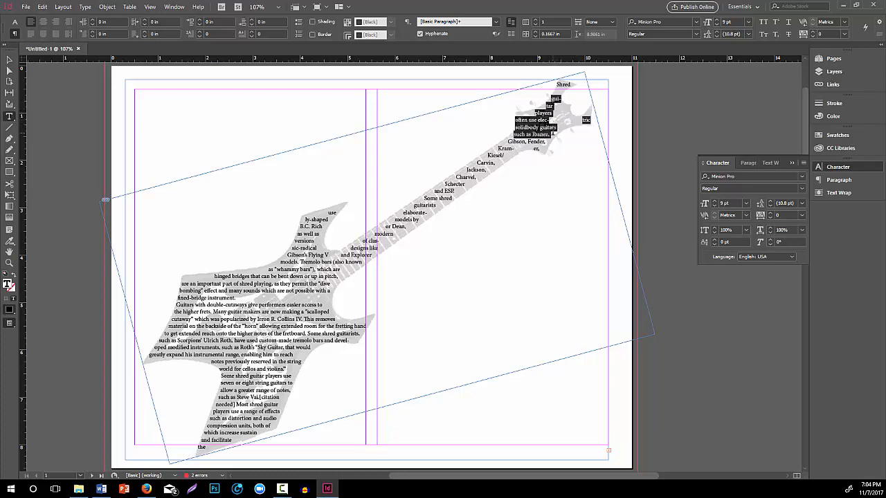
left_click(715, 206)
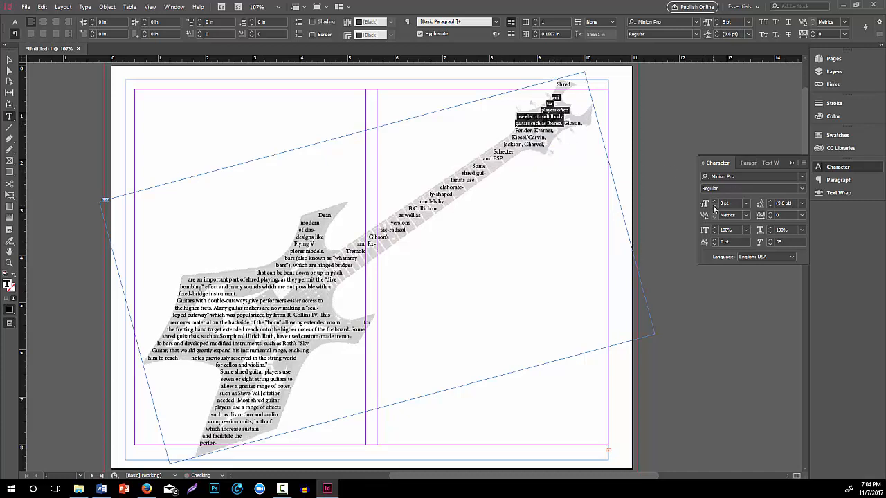
left_click(536, 125)
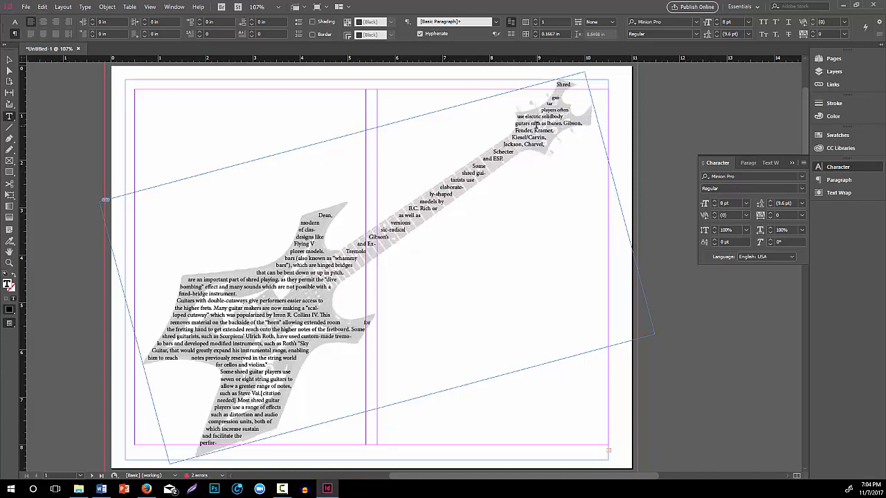
left_click_drag(565, 123, 583, 123)
left_click(713, 206)
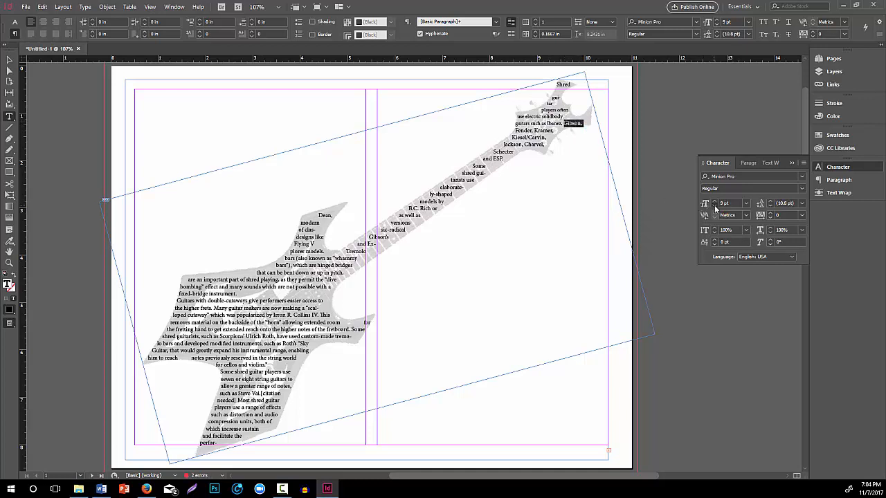
Step: Turn off hyphenation for the first paragraph of the guitar text
left_click(534, 142)
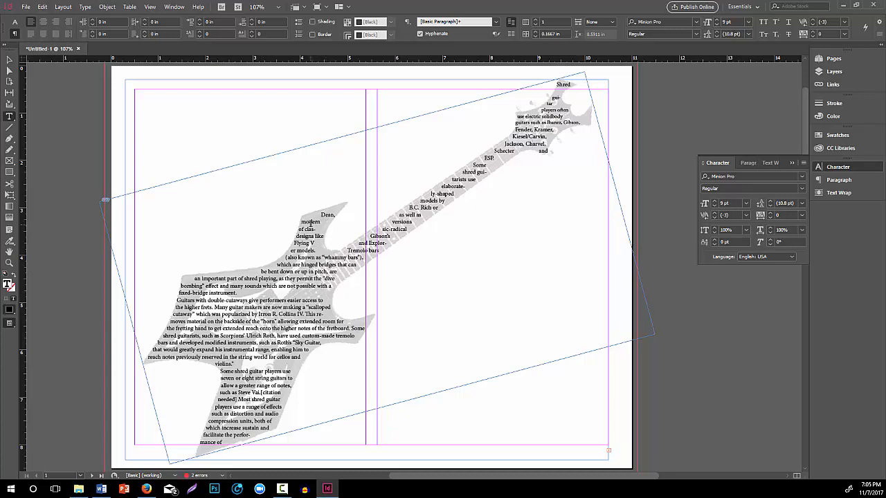
left_click(742, 163)
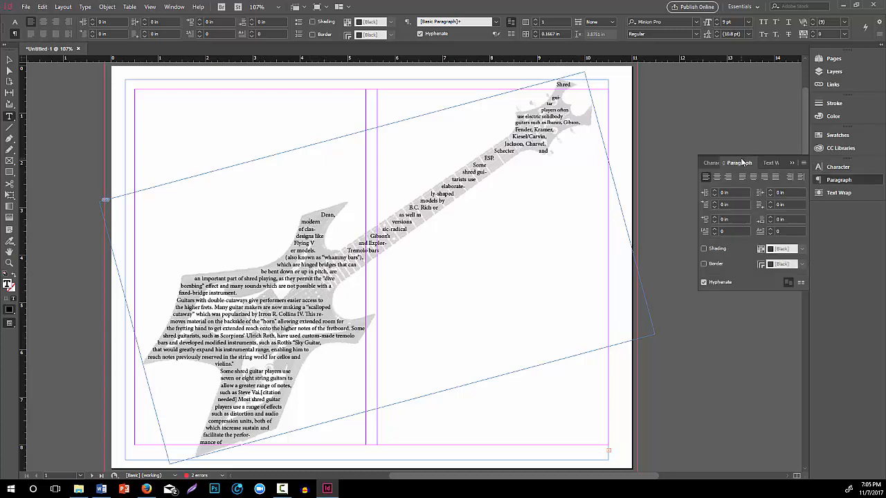
left_click(704, 282)
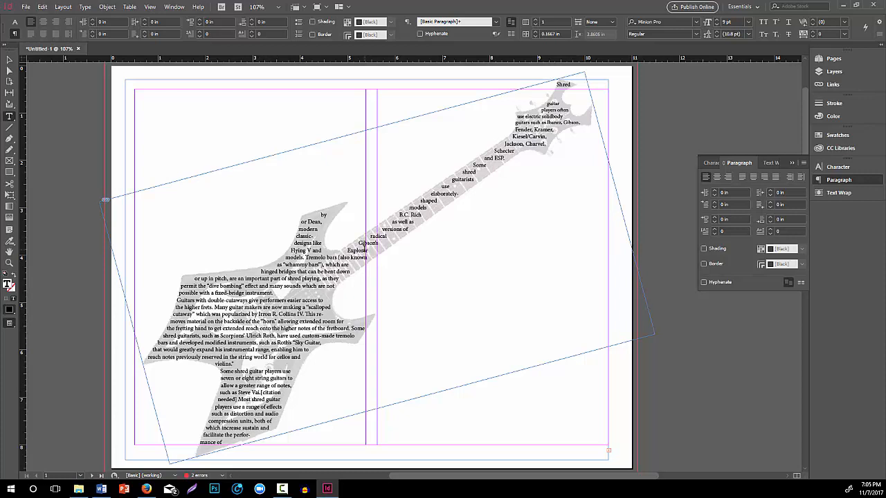
left_click_drag(347, 252, 369, 241)
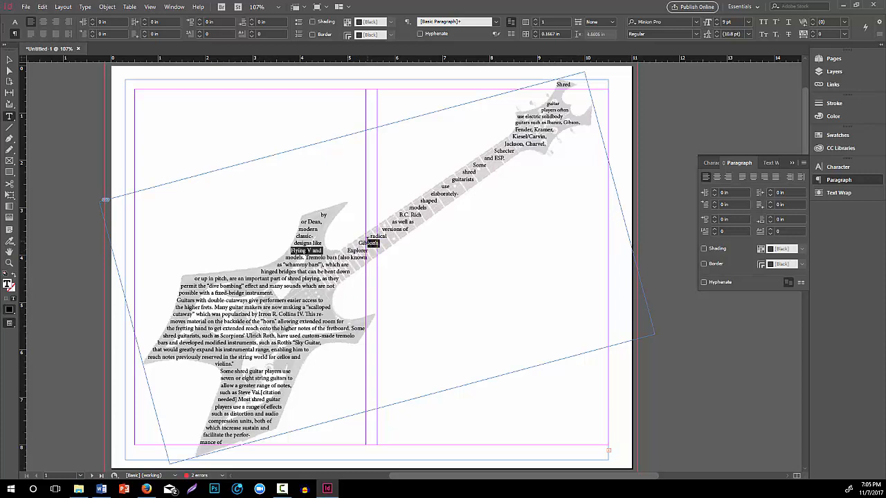
left_click(516, 150)
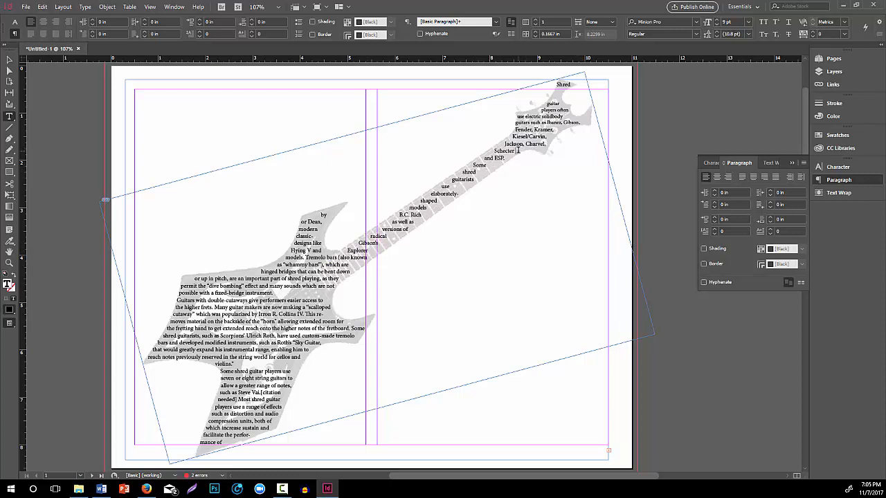
left_click_drag(516, 151, 378, 244)
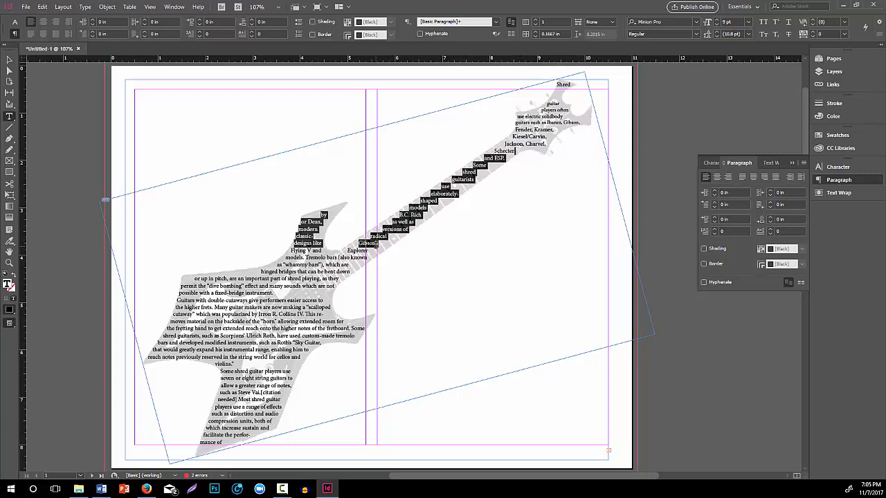
left_click_drag(375, 243, 371, 248)
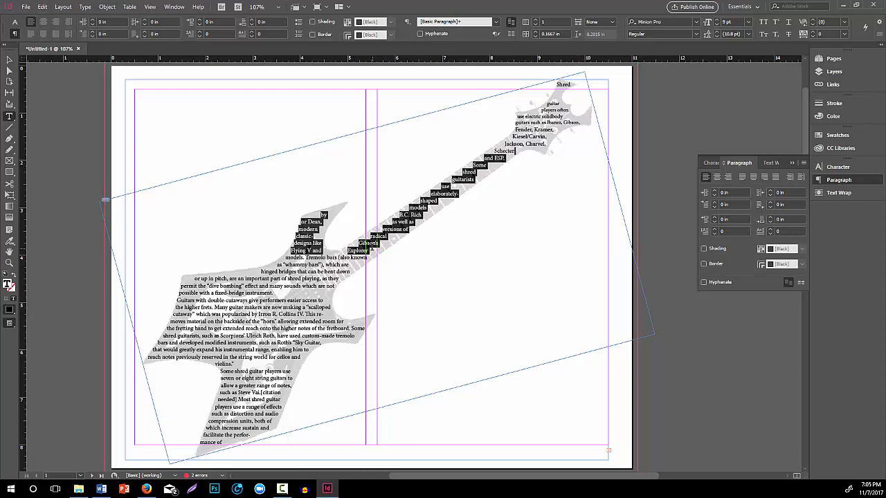
left_click(370, 248)
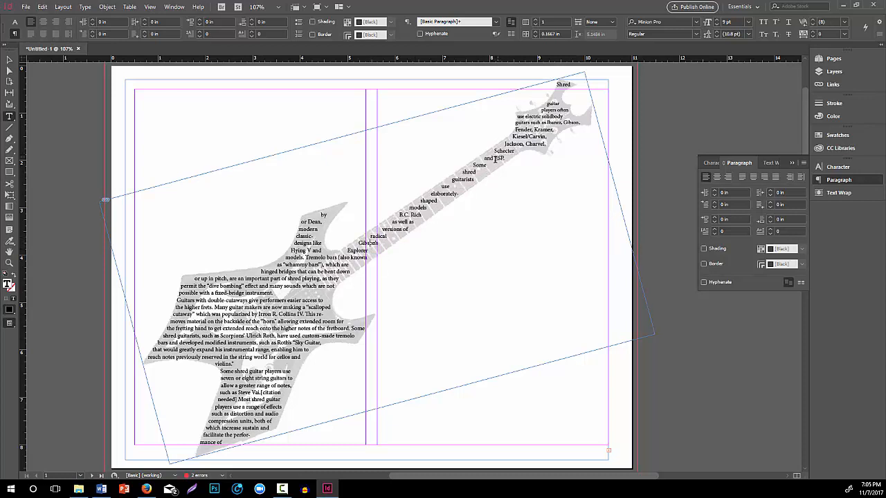
triple_click(465, 180)
left_click(465, 180)
left_click(465, 179)
left_click(465, 179)
double_click(465, 180)
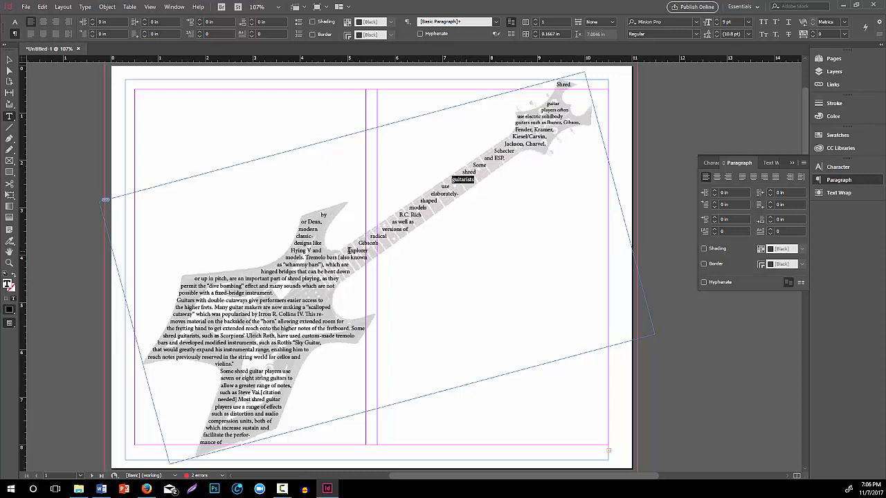
left_click_drag(350, 251, 291, 250)
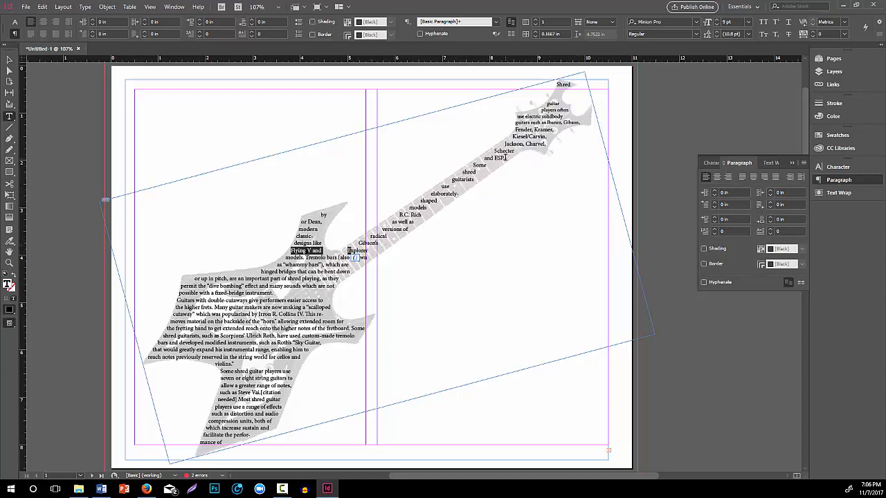
Step: Set the text along the guitar neck, from "Some shred guitarists" through "Explorer", to 8 pt
left_click_drag(473, 164, 379, 248)
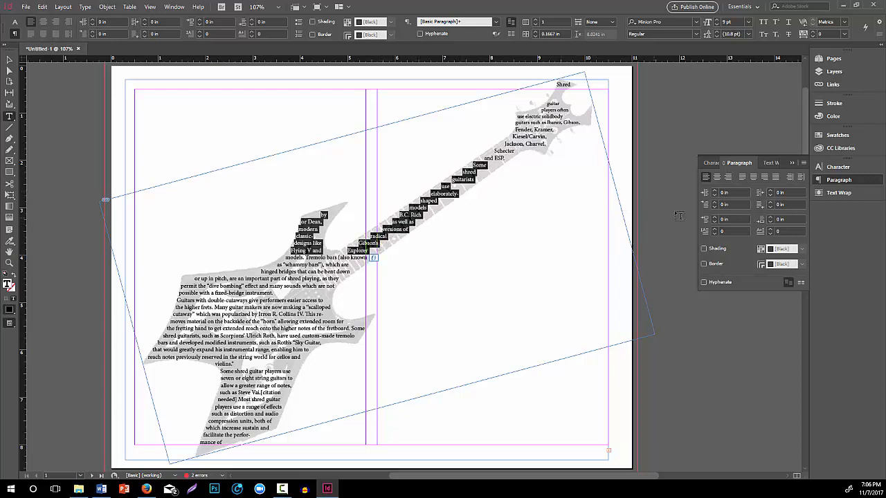
left_click(712, 163)
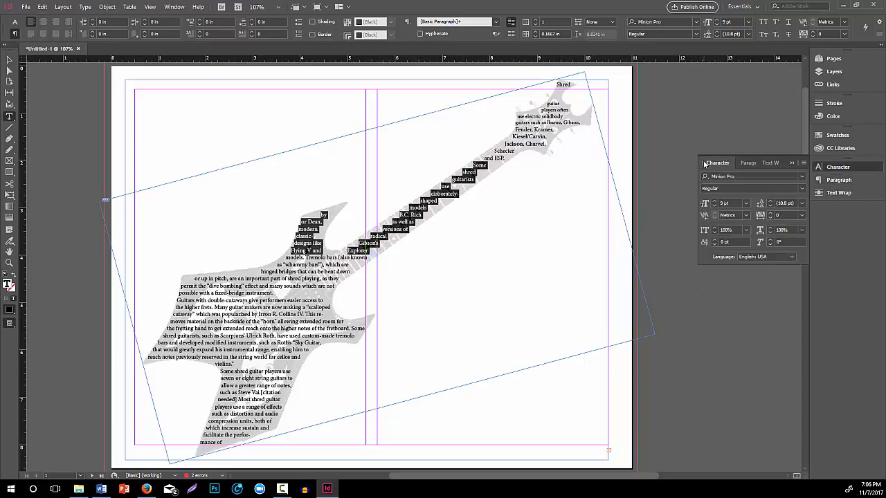
left_click(714, 206)
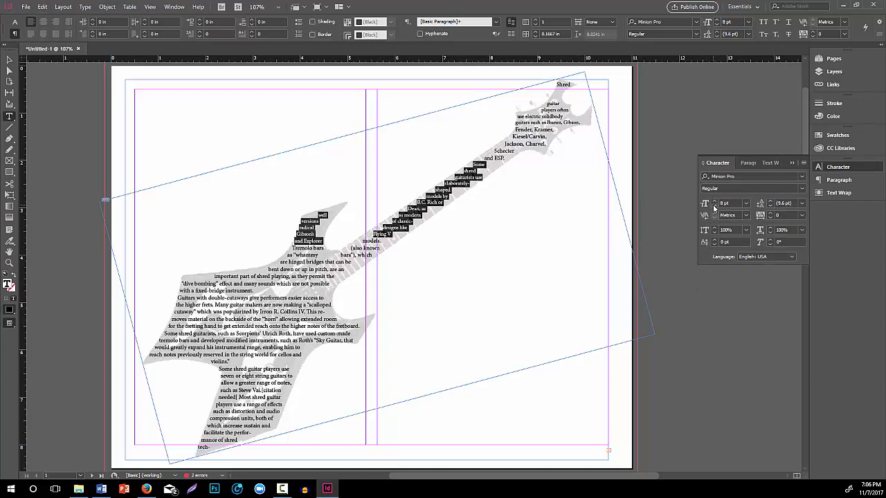
left_click(388, 240)
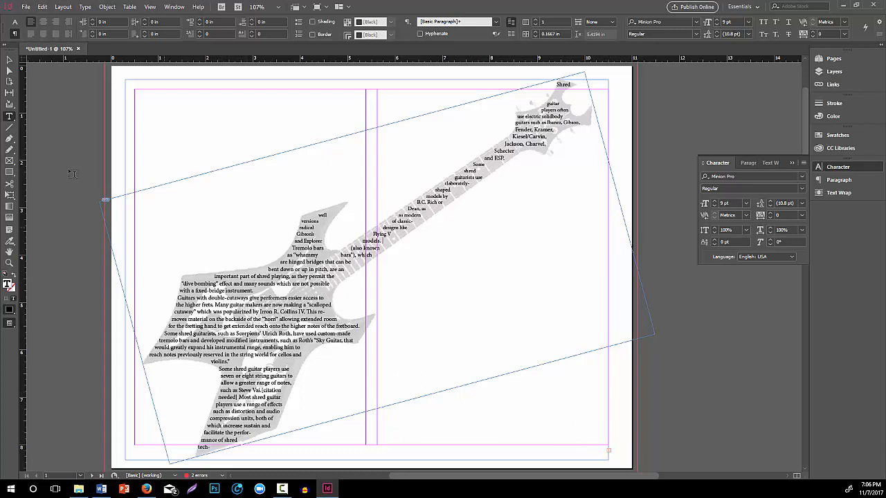
Step: Flow the overset guitar text into a new linked text frame about 2.83 by 1.49 in, low in the page's second column
left_click(9, 61)
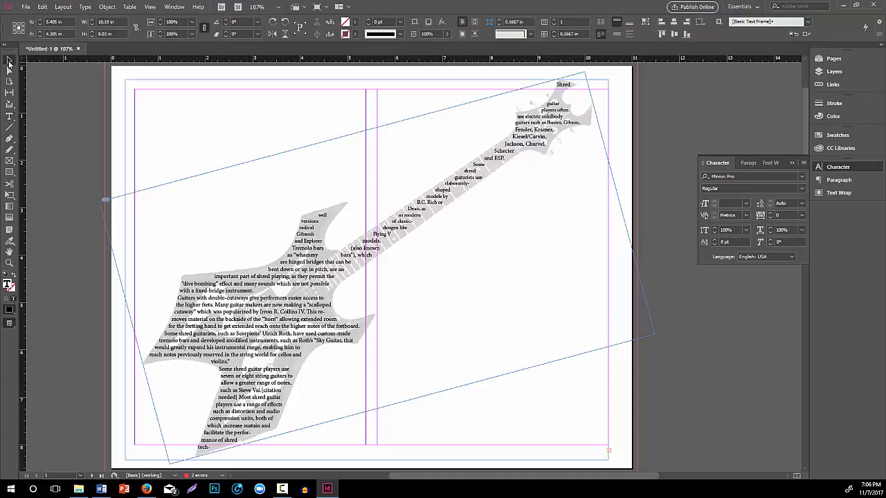
left_click(608, 450)
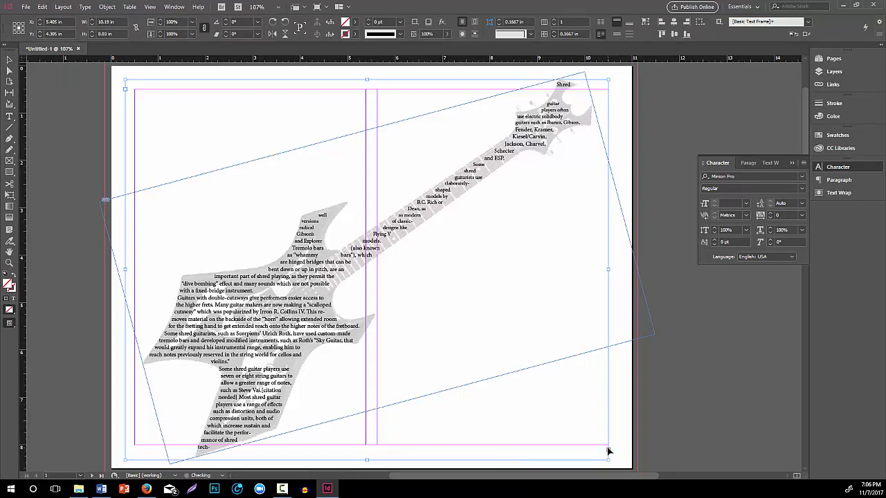
left_click(426, 414)
left_click(426, 410)
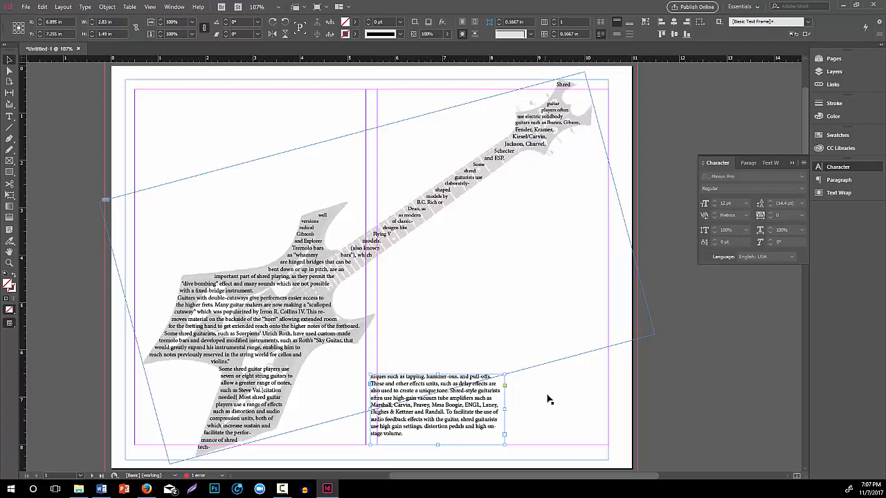
Step: Move the linked text frame across the second column toward the page's lower-right corner, to about X 8.775 in
left_click_drag(500, 407, 589, 404)
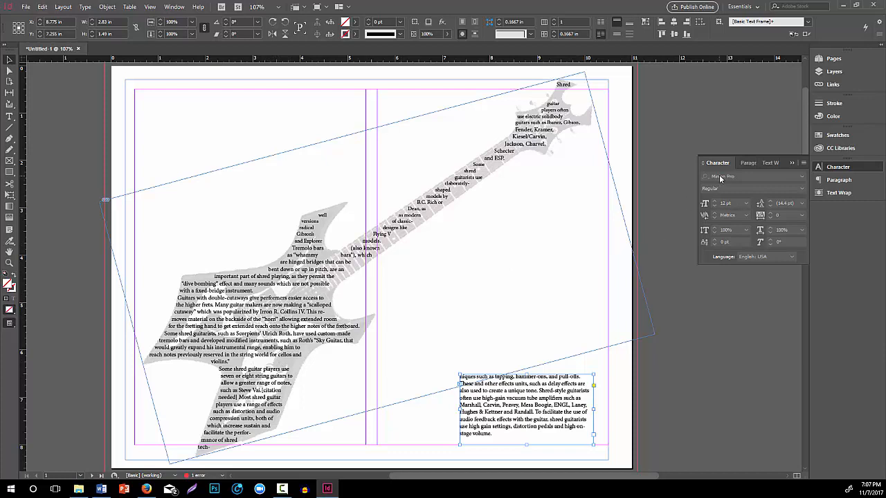
Step: Set the rotated guitar image's opacity to 0% in its transparency effects and deselect it
left_click(639, 287)
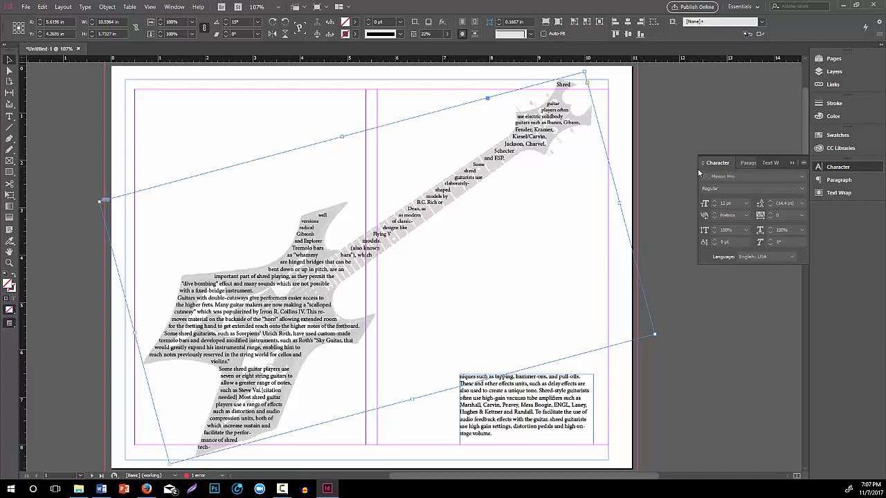
right_click(603, 205)
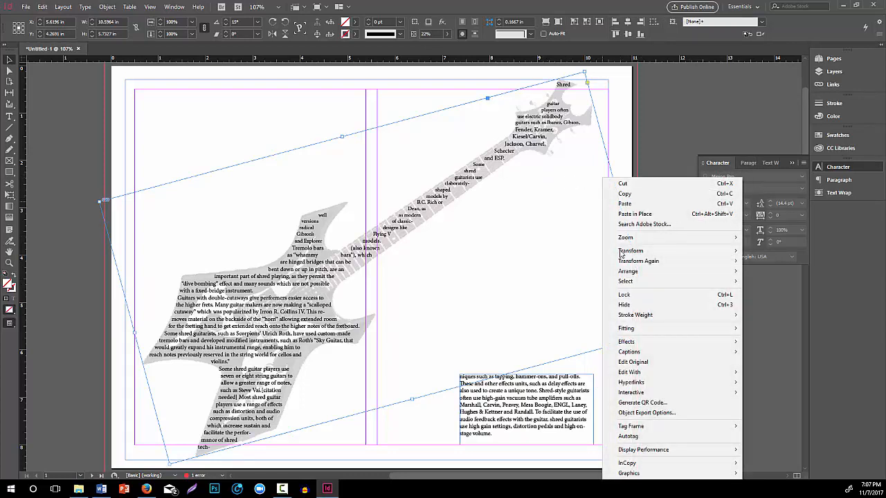
mouse_move(656, 344)
left_click(765, 342)
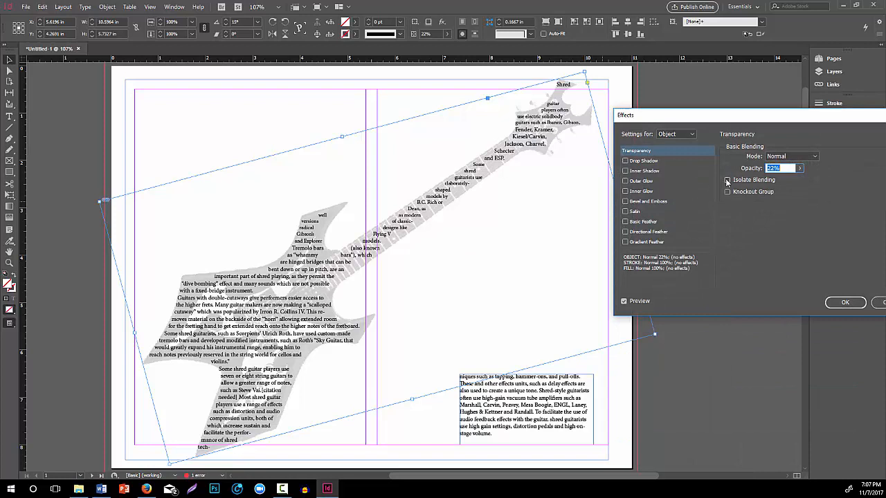
left_click(801, 170)
left_click_drag(762, 179, 746, 181)
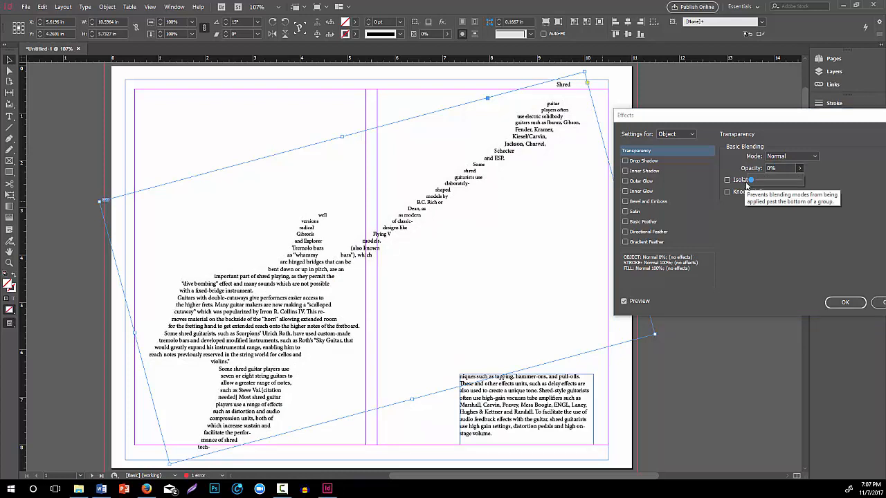
left_click(846, 303)
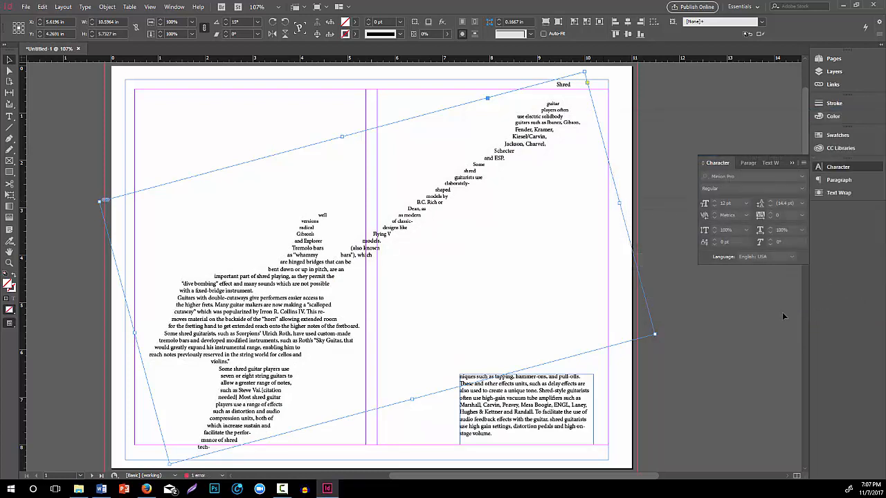
left_click(61, 414)
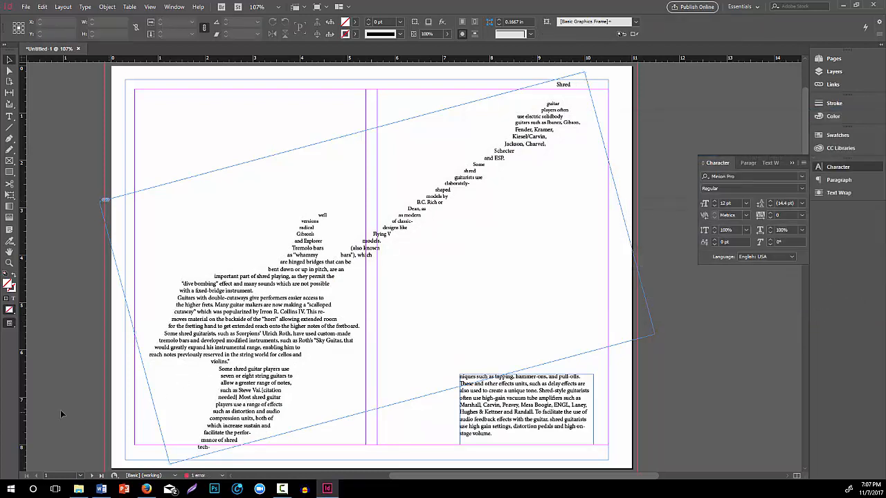
Step: Switch the document's screen mode to Preview to hide the frame edges and guides
left_click(10, 324)
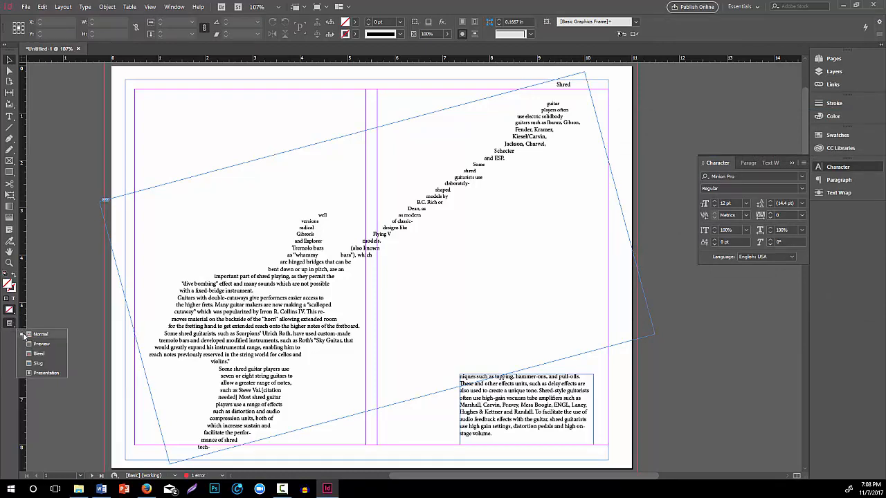
left_click(24, 336)
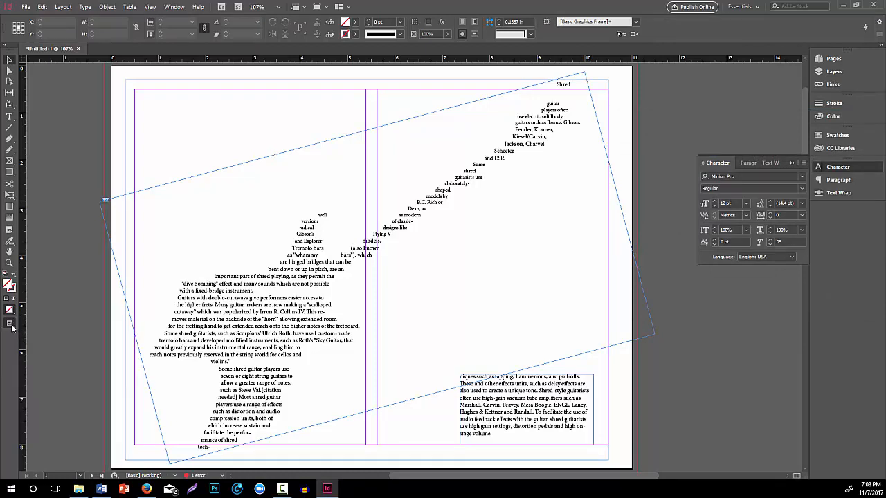
left_click(10, 324)
left_click(37, 346)
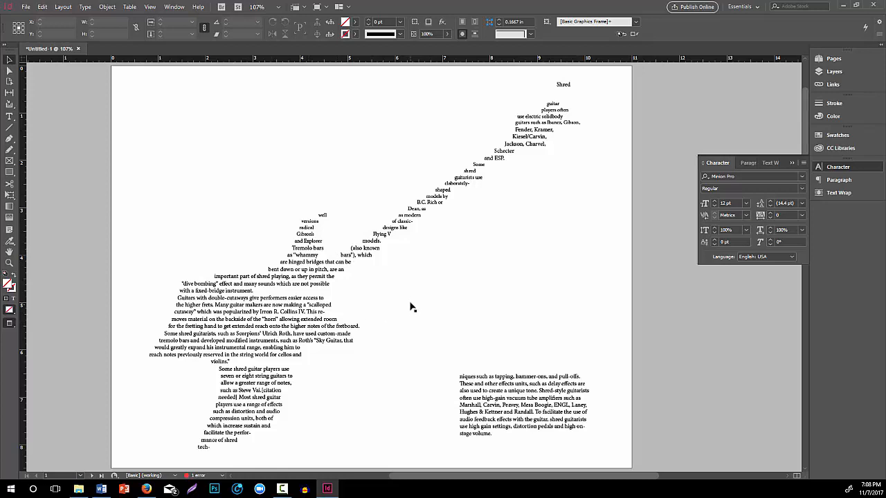
Step: Select the Dallas text frame over the skyline image on page 2 and open its object commands
scroll(437, 290, "down", 5)
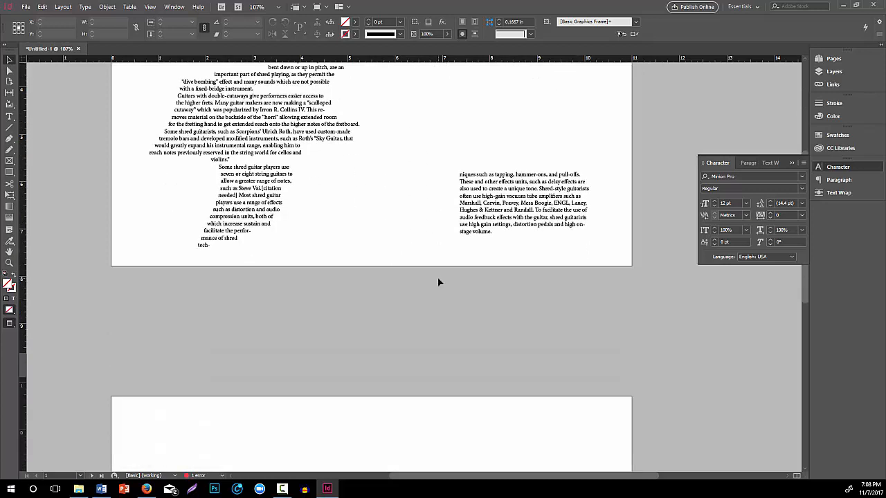
scroll(438, 280, "down", 8)
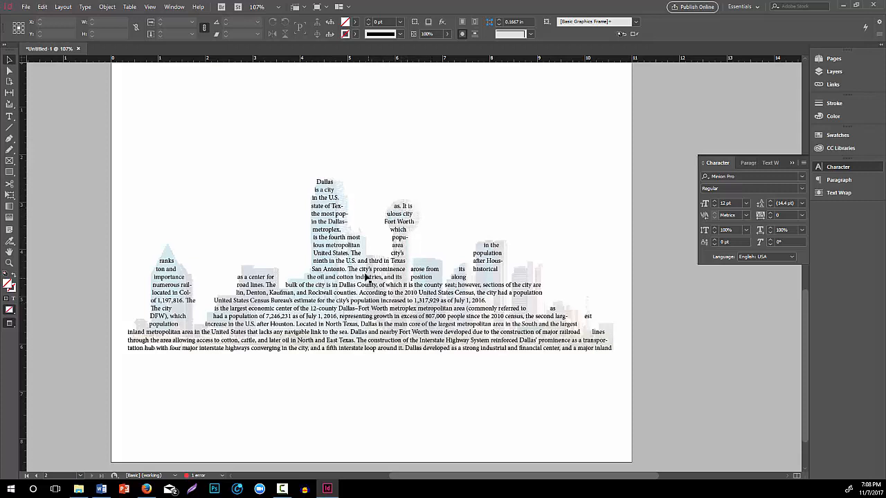
left_click(267, 277)
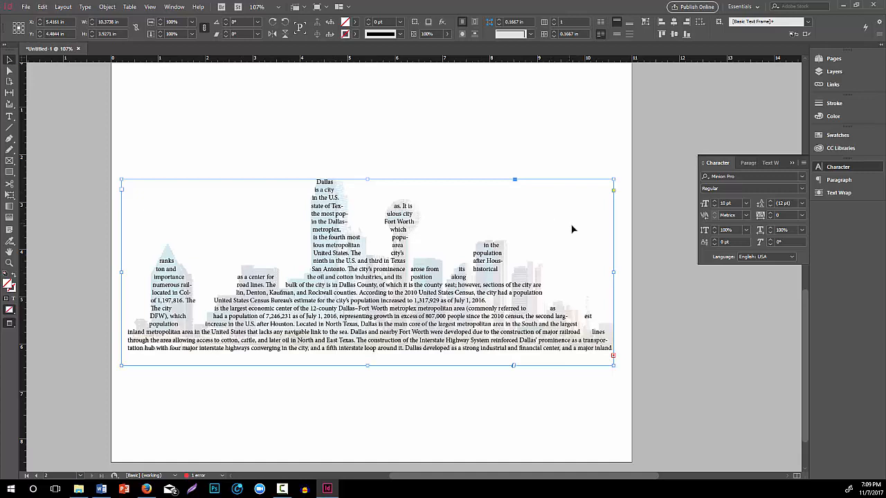
right_click(527, 291)
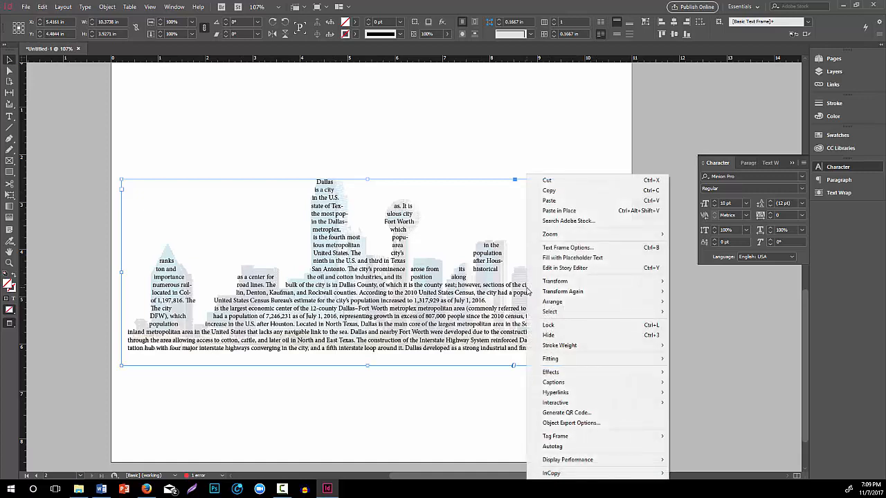